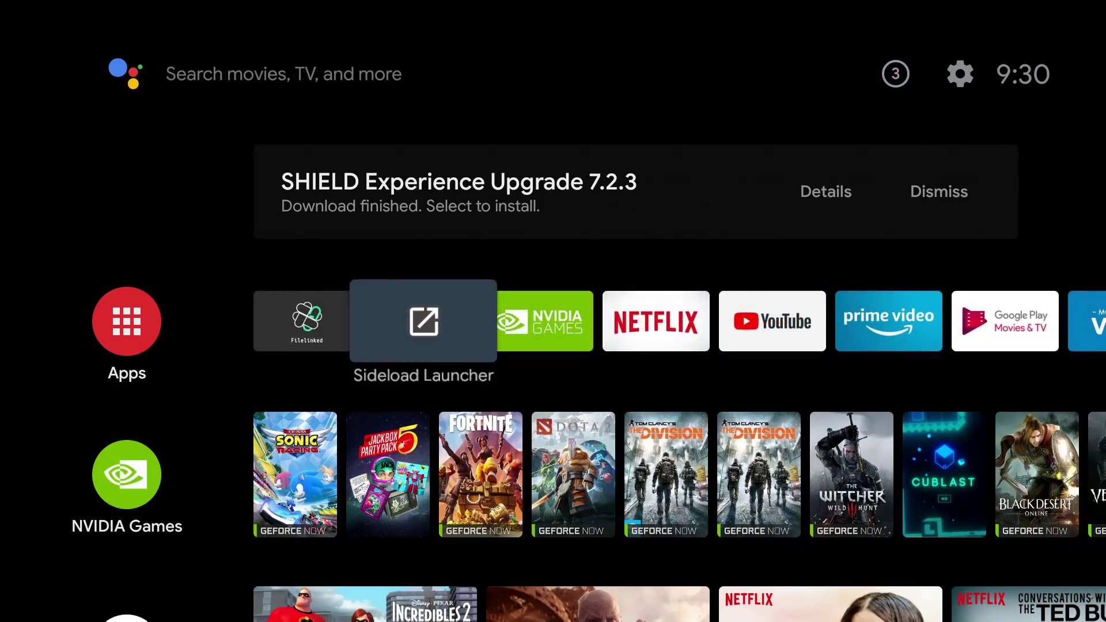
- Open the installed apps list and the Google Play search, entering the term 'es'
key(Left)
key(Left)
key(Return)
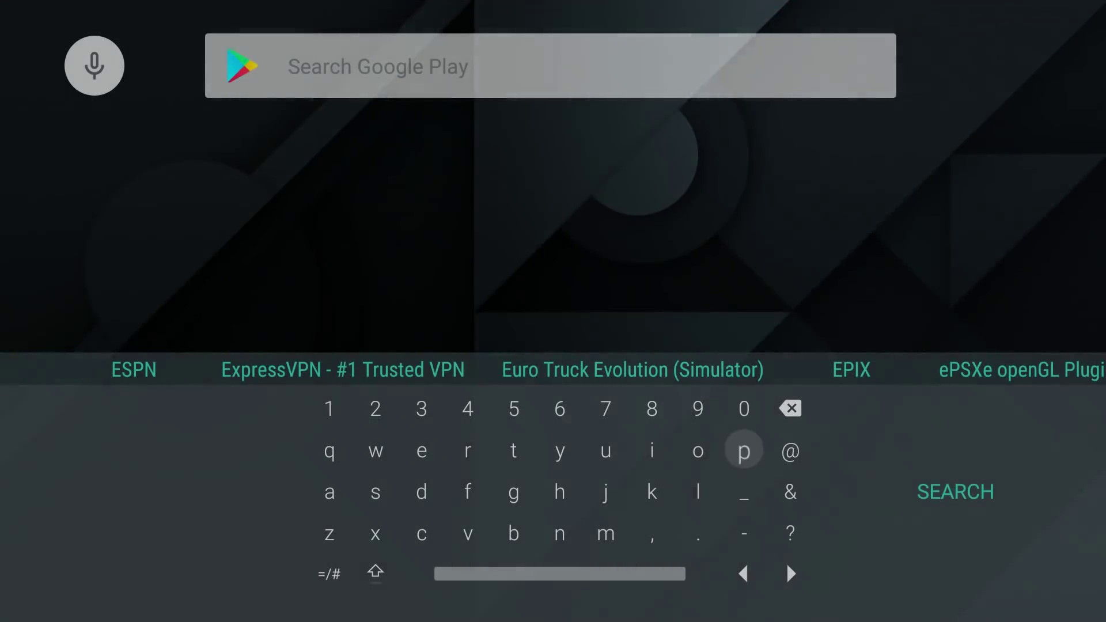
key(Down)
key(Left)
key(Left)
key(Left)
key(Left)
key(Left)
key(Left)
key(Up)
key(Left)
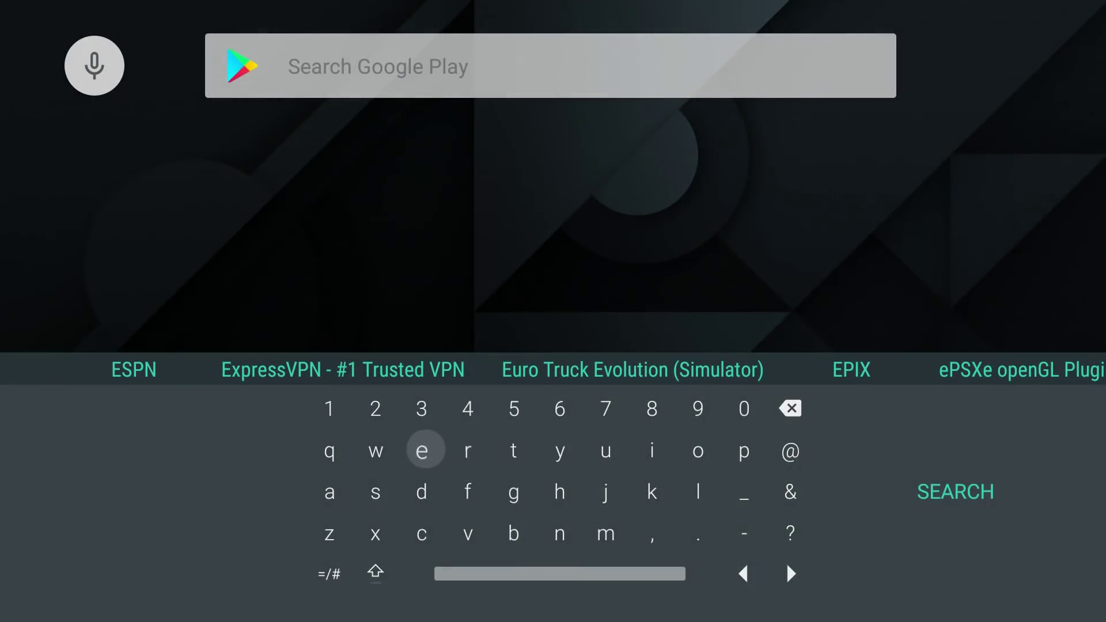
key(Return)
key(Down)
key(Left)
key(Return)
- Run the 'es' search, look for ES File Explorer, then scroll the TroyPoint removal article
key(Right)
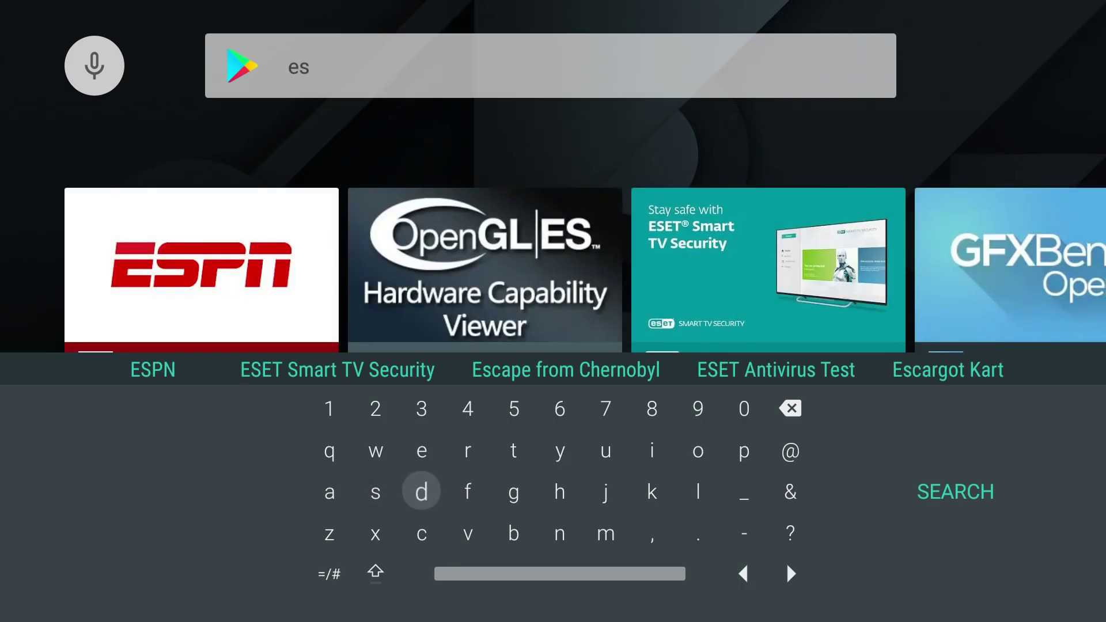
key(Right)
key(Right)
key(Right)
key(Right)
key(Right)
key(Right)
key(Right)
key(Right)
key(Right)
key(Return)
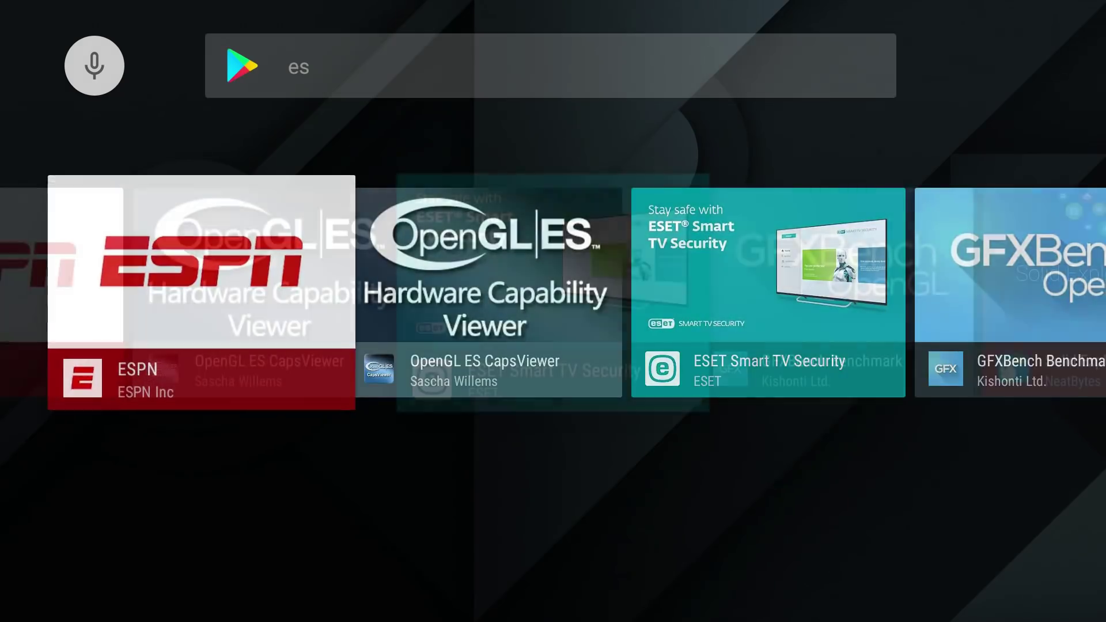
key(Right)
key(Left)
key(Right)
key(Right)
key(Right)
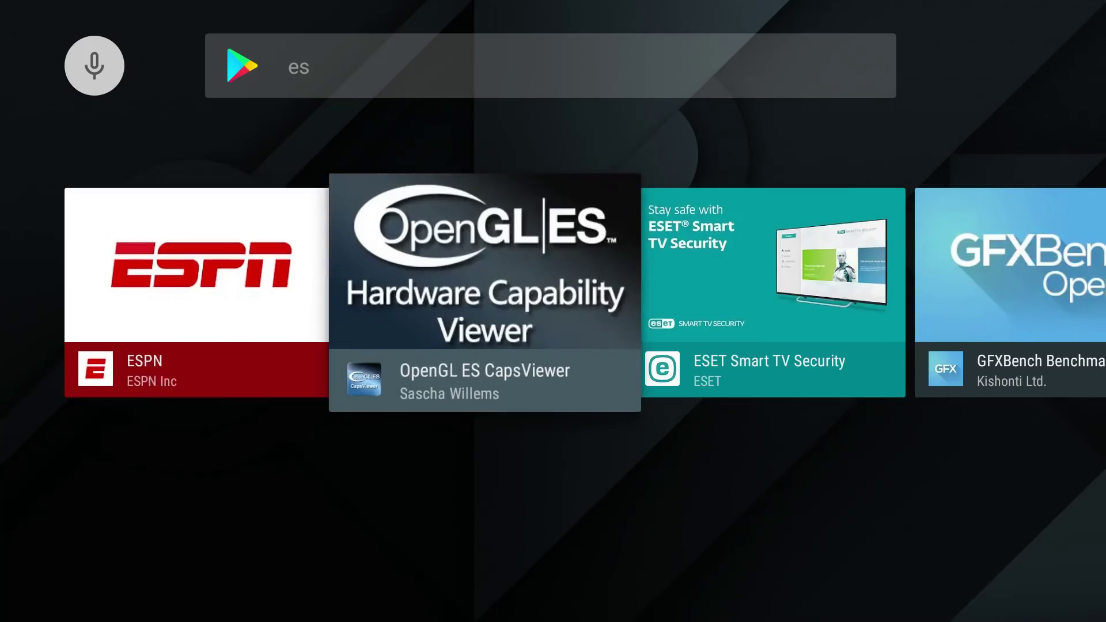
key(Right)
key(Right)
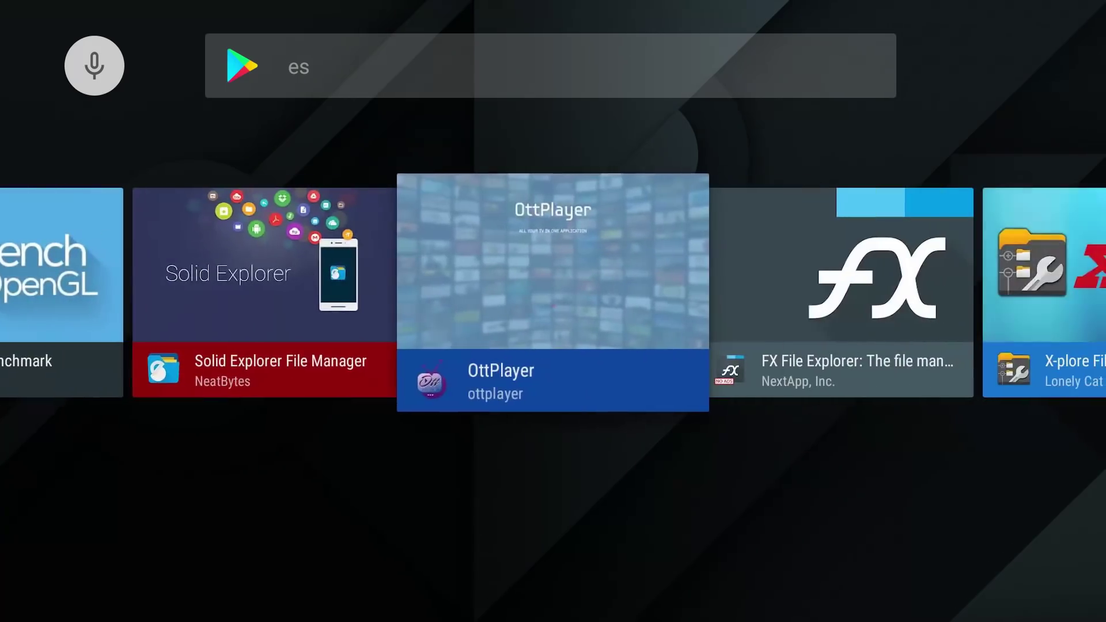
key(Home)
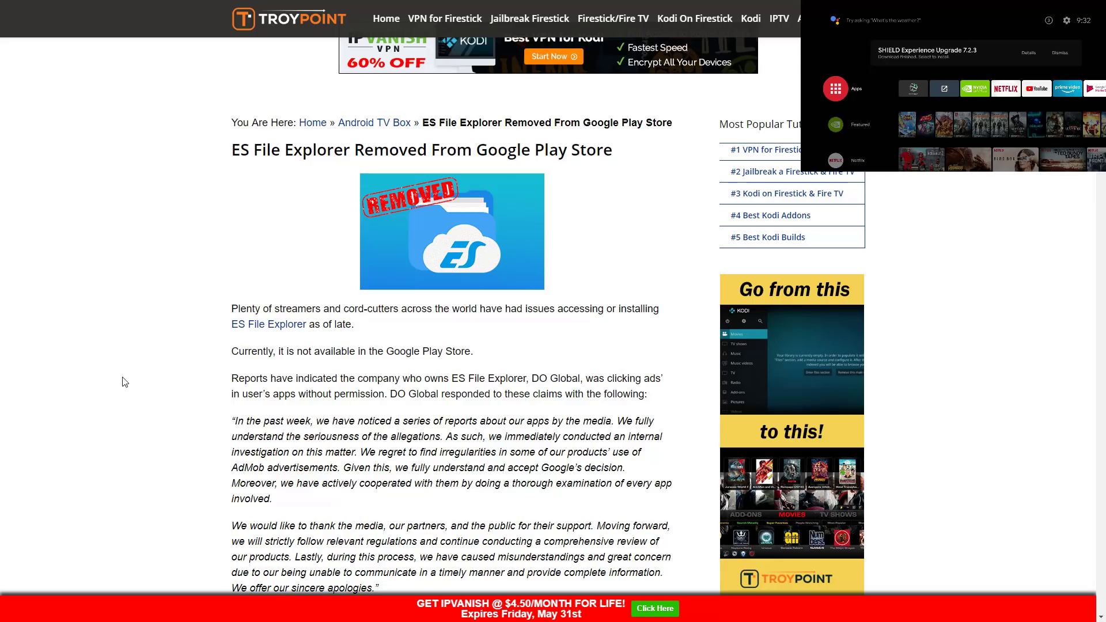
scroll(124, 378, down, 1)
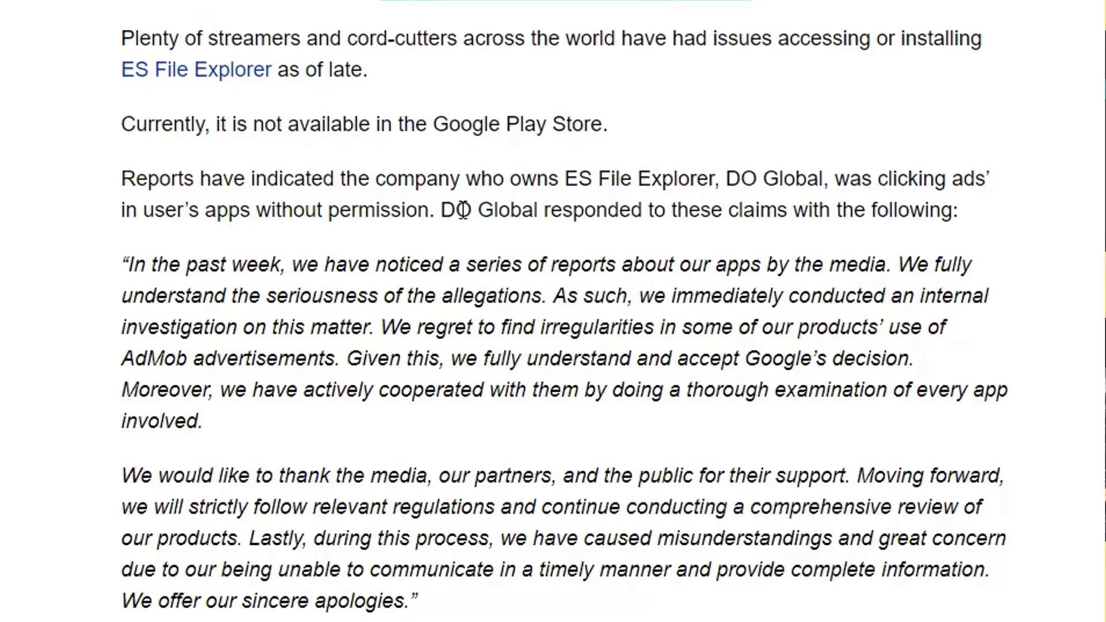
- Scroll down through DO Global's apology statement in the TroyPoint article
scroll(3, 219, down, 2)
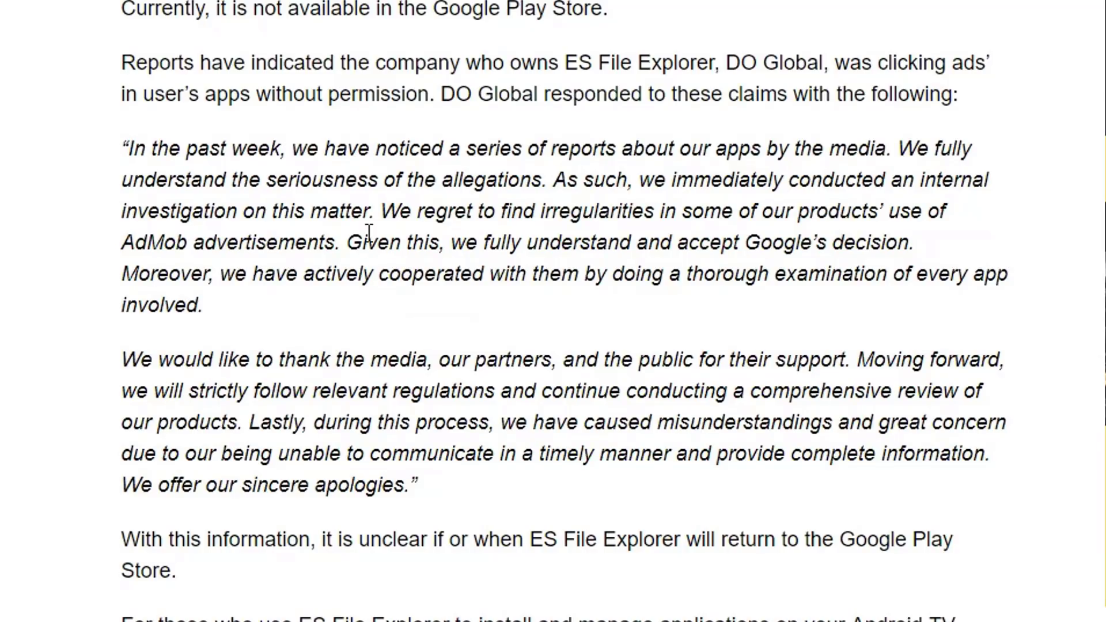
scroll(369, 230, down, 6)
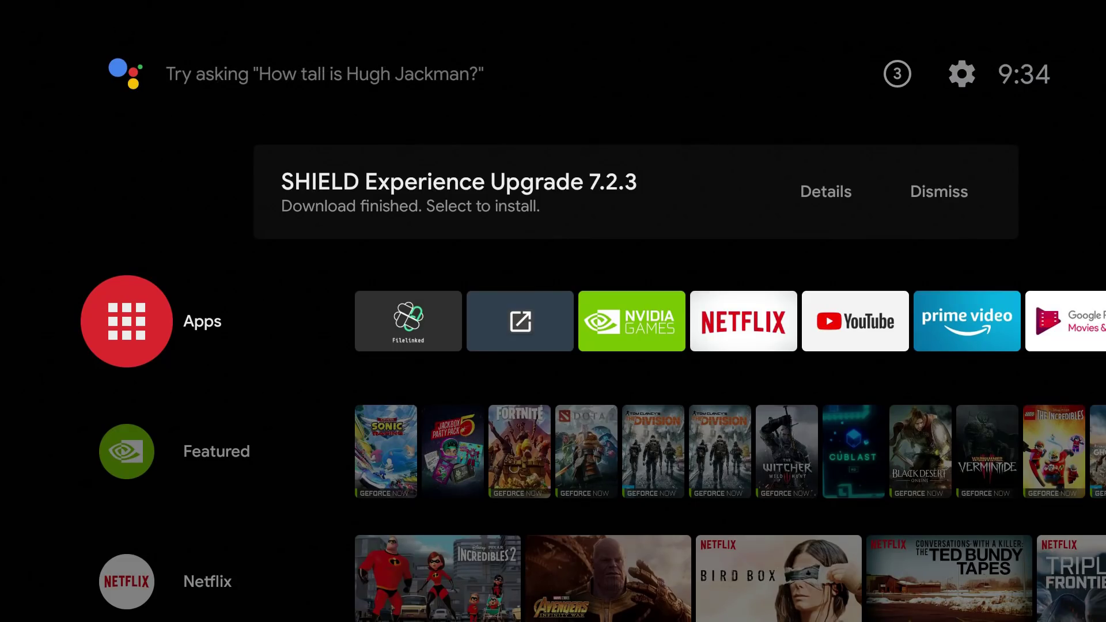
- Move along the home screen apps row and launch ES File Explorer
key(Down)
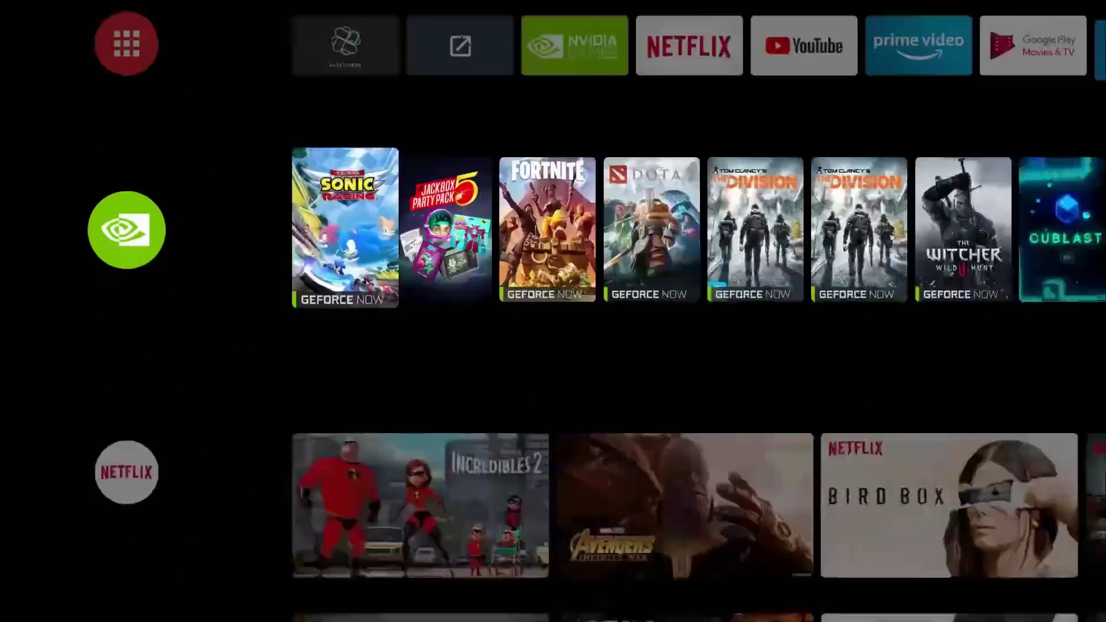
key(Right)
key(Up)
key(Right)
key(Right)
key(Right)
key(Right)
key(Right)
key(Right)
key(Right)
key(Right)
key(Right)
key(Right)
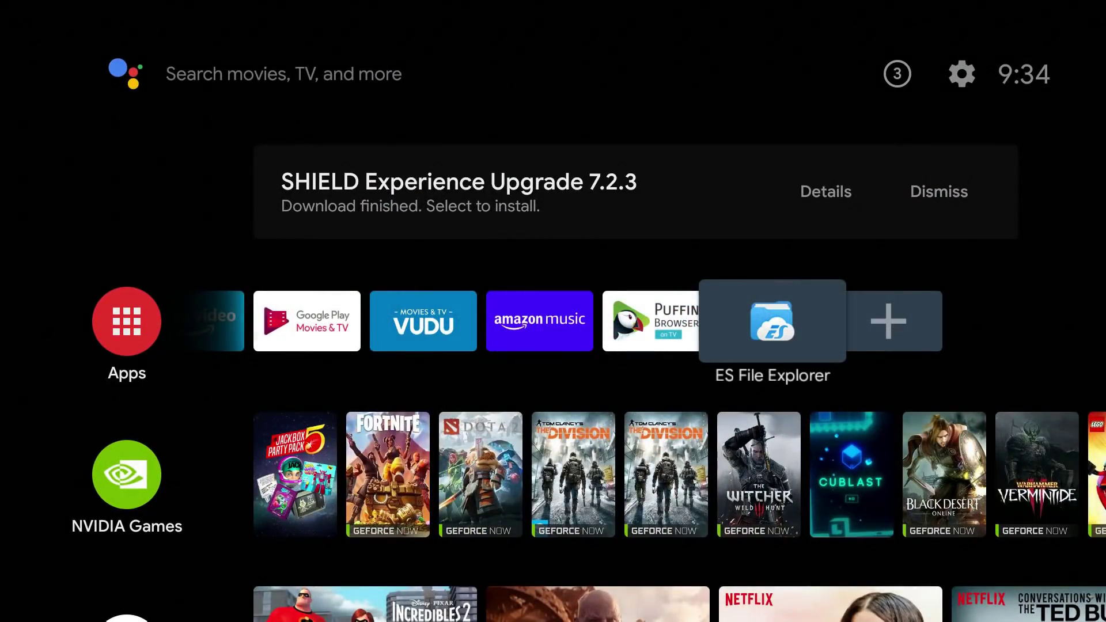
key(Return)
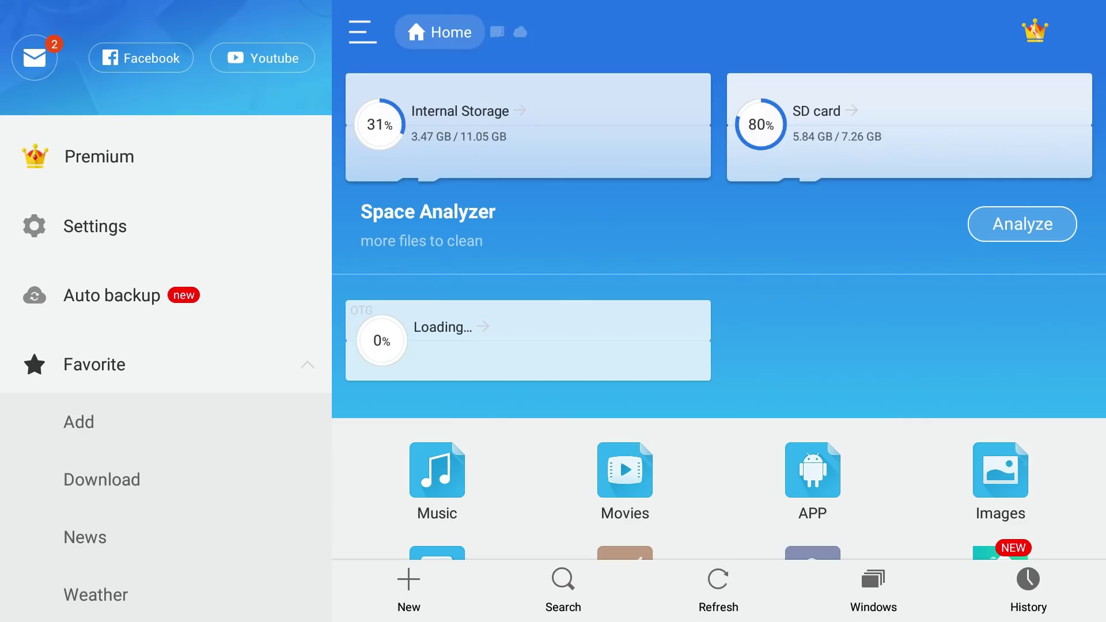
- Leave ES File Explorer and move left along the home row toward Apps
key(Down)
key(Down)
key(Down)
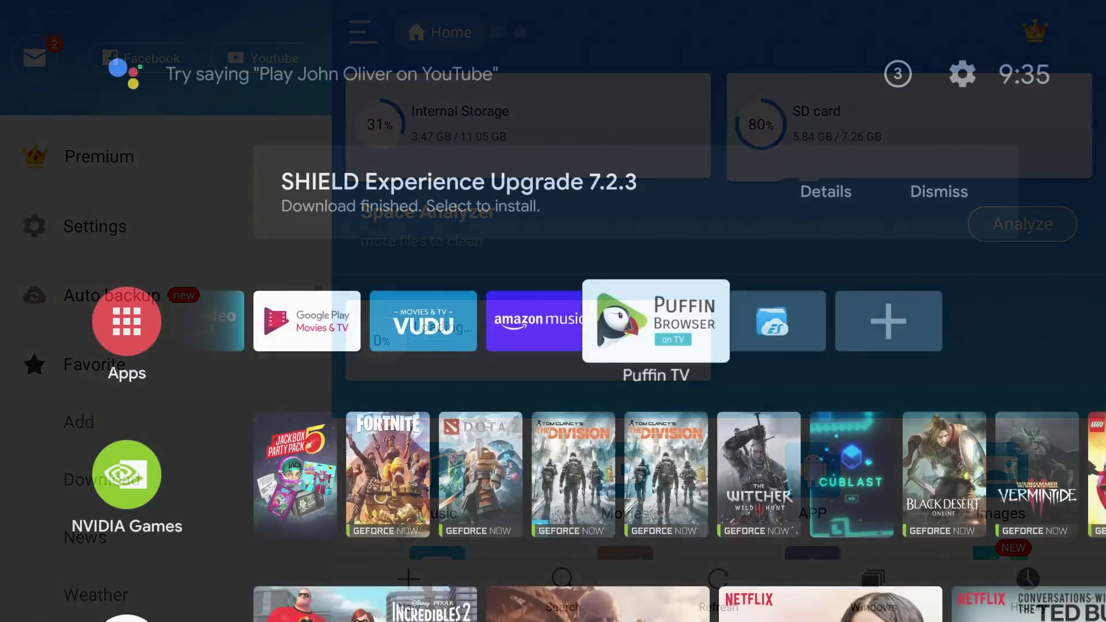
key(Left)
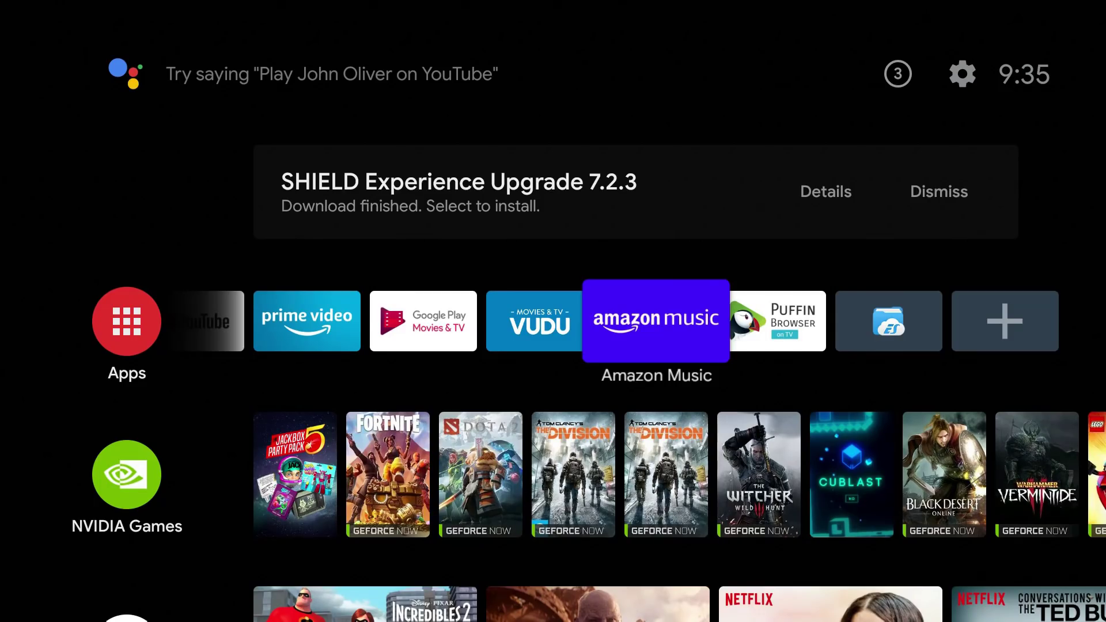
key(Left)
key(Left)
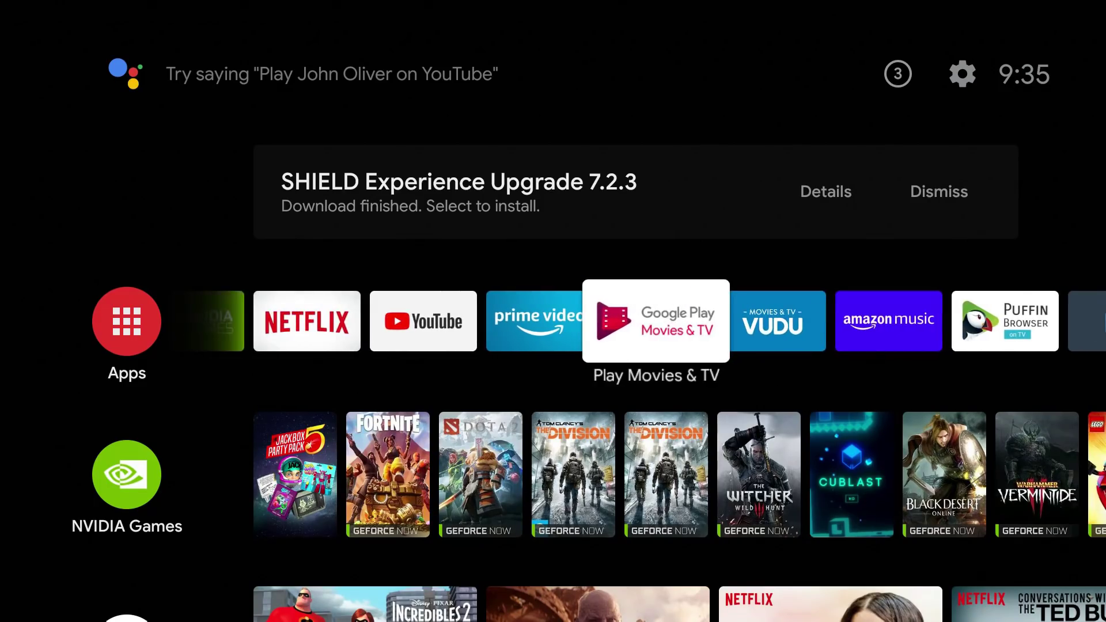
key(Left)
key(Left)
key(Left)
key(Left)
key(Left)
key(Left)
key(Left)
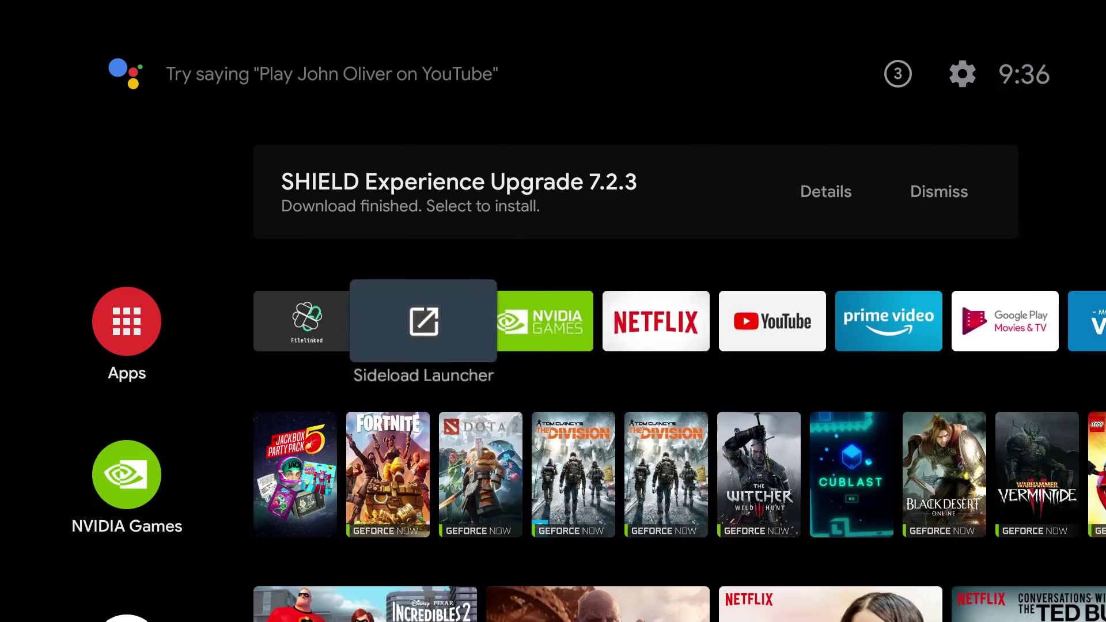
- Choose Get more apps to reach the Google Play search and clear the old 'es' term
key(Return)
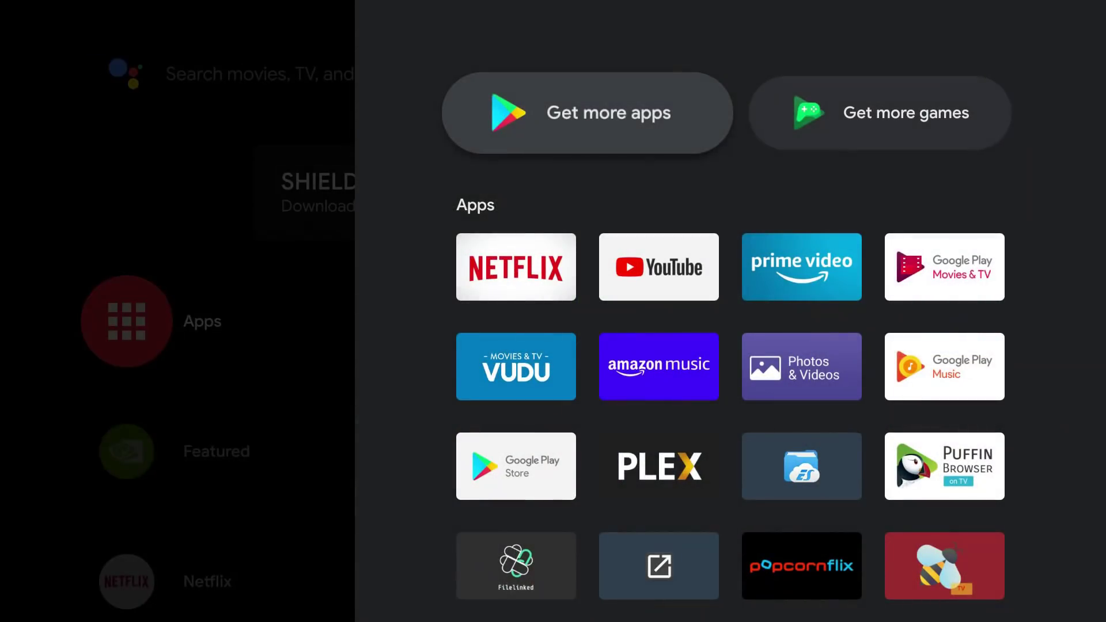
key(Right)
key(Left)
key(Return)
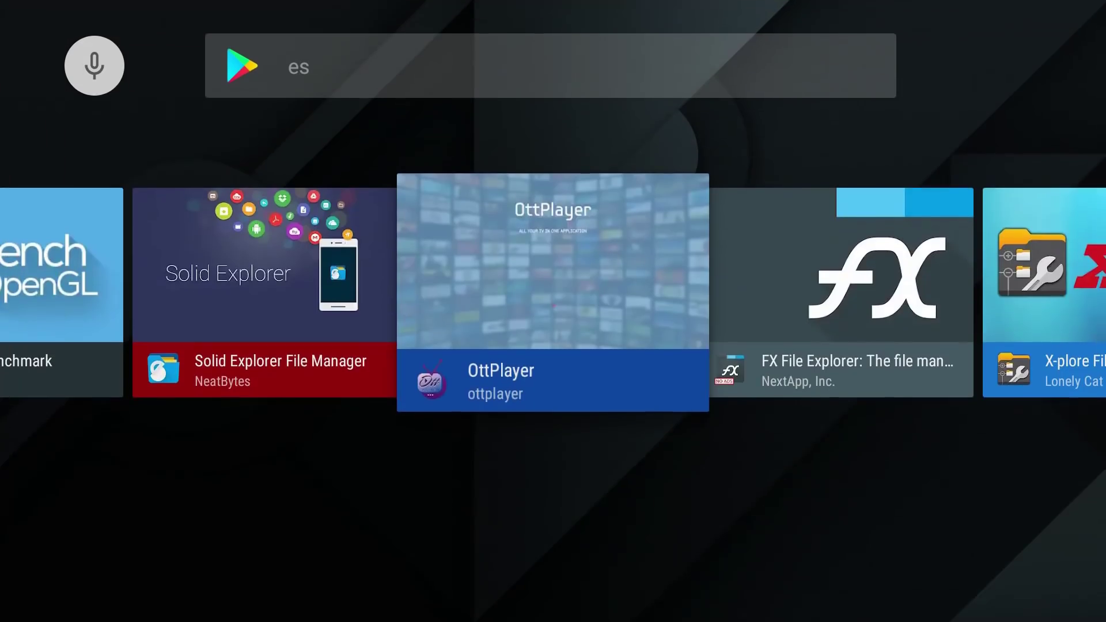
key(Up)
key(Return)
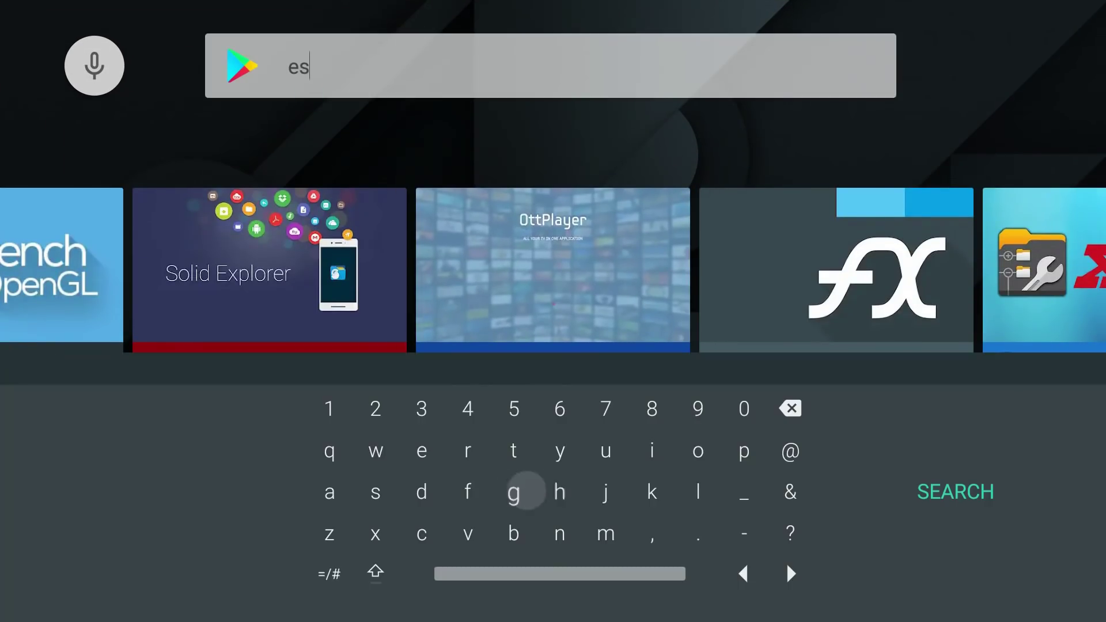
key(Right)
key(Right)
key(Right)
key(Right)
key(Right)
key(Right)
key(Up)
key(Up)
key(Return)
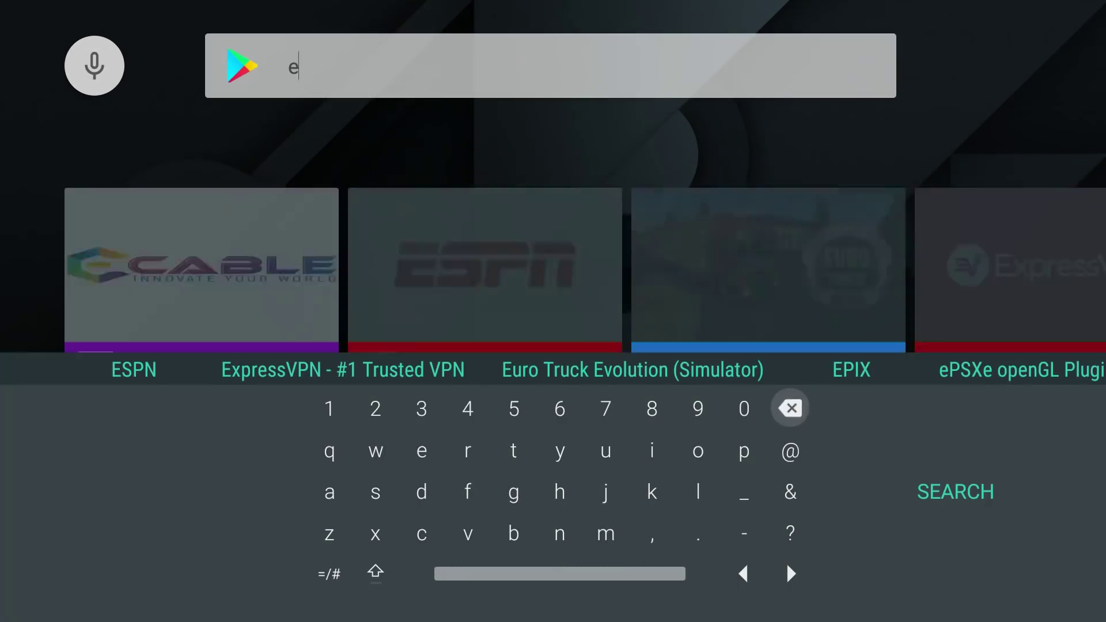
key(Return)
- Search 'puff' and open the Puffin TV - Fast Web Browser store page
key(Down)
key(Left)
key(Return)
key(Left)
key(Left)
key(Left)
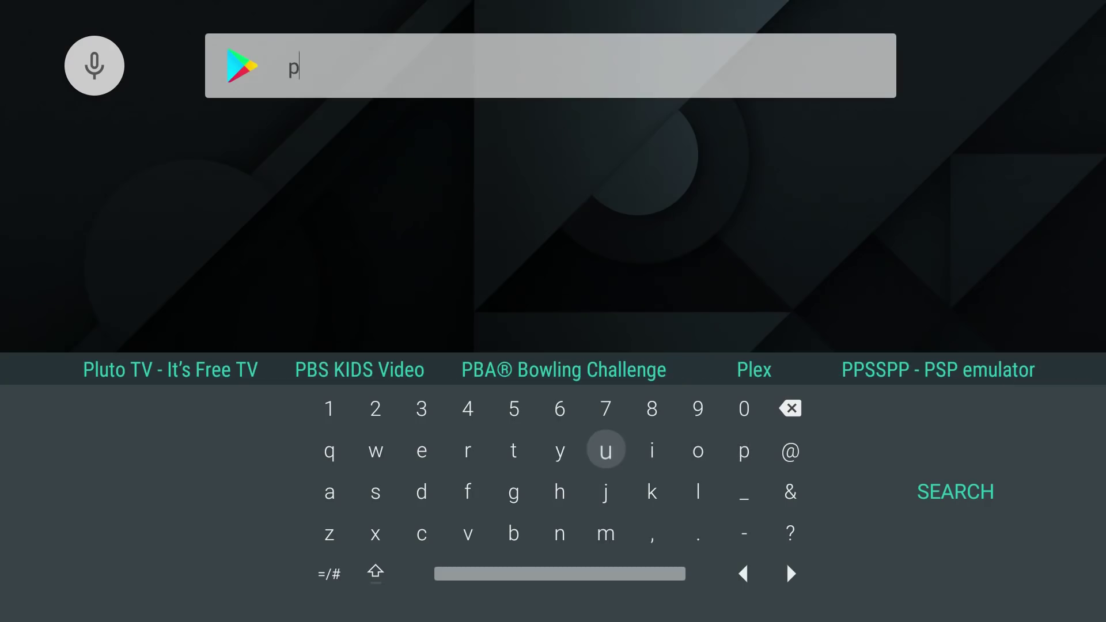
key(Return)
key(Left)
key(Left)
key(Left)
key(Down)
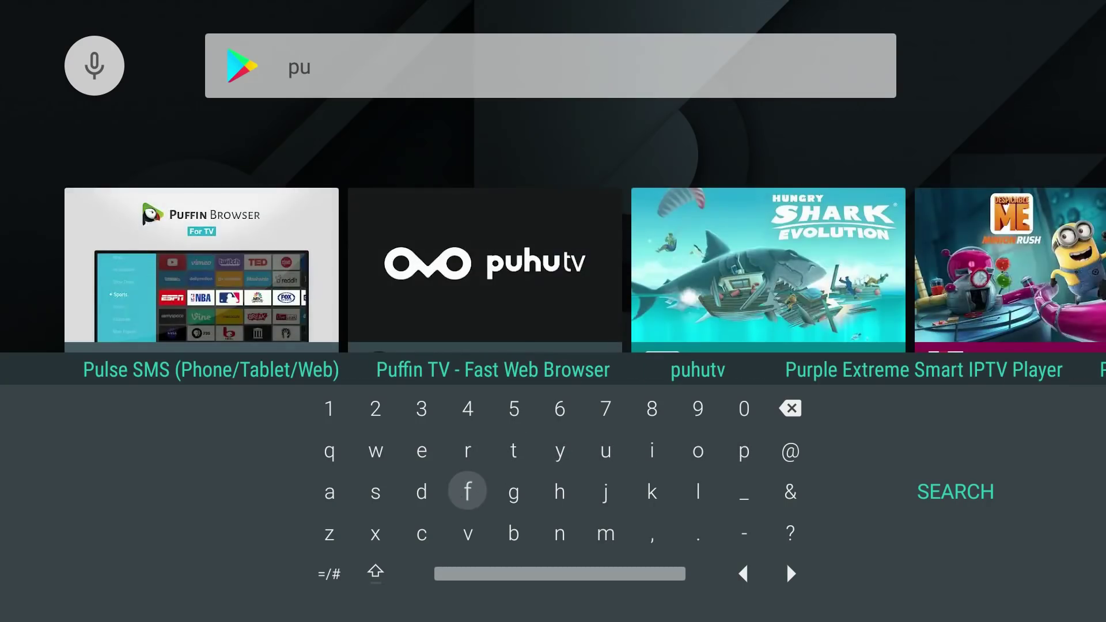
key(Return)
key(Return)
key(Up)
key(Up)
key(Up)
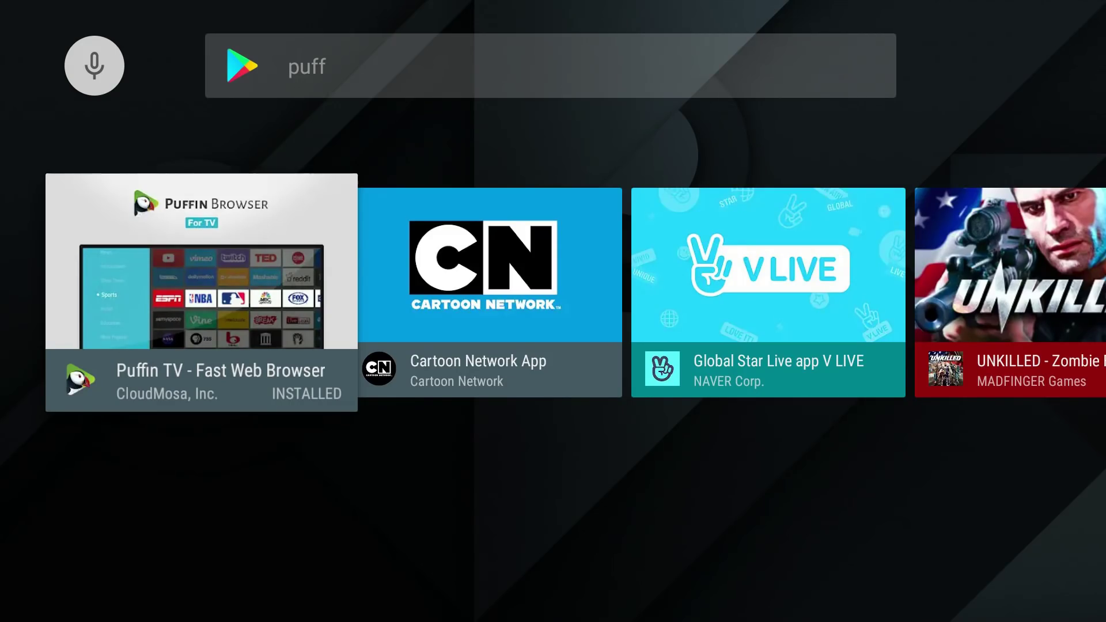
key(Return)
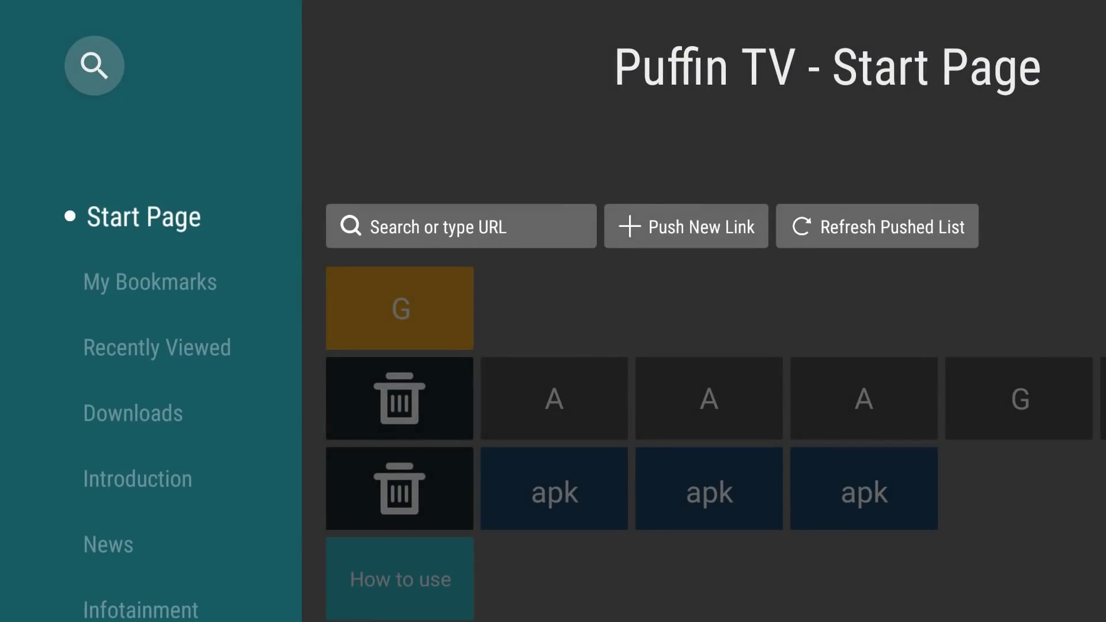
- Open Puffin TV's search box and spell 'up to' on the on-screen keyboard
key(Right)
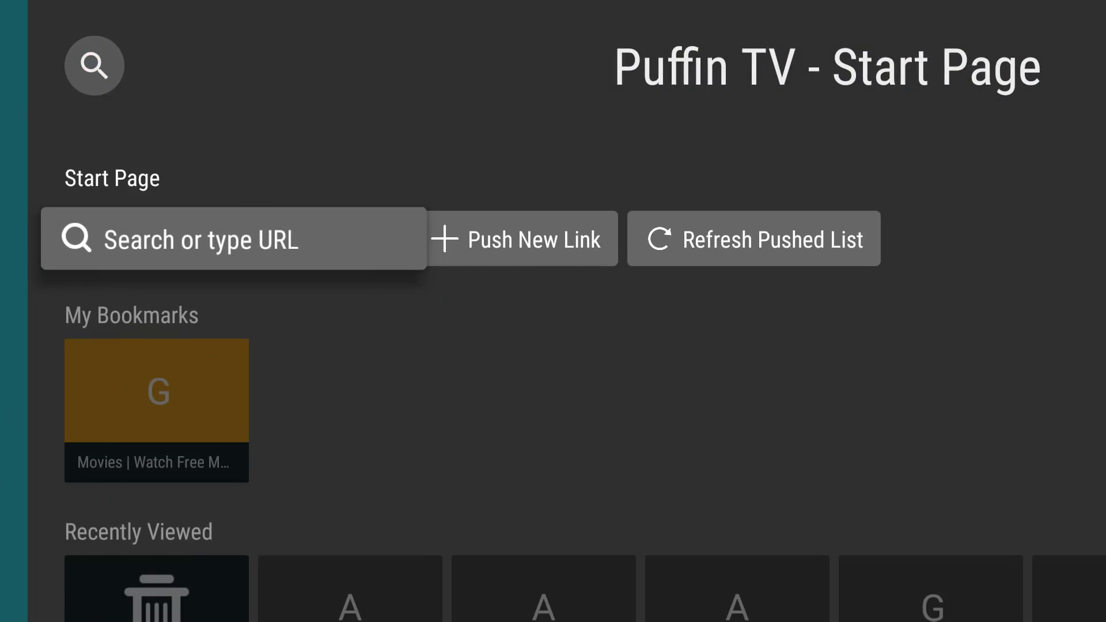
key(Return)
key(Down)
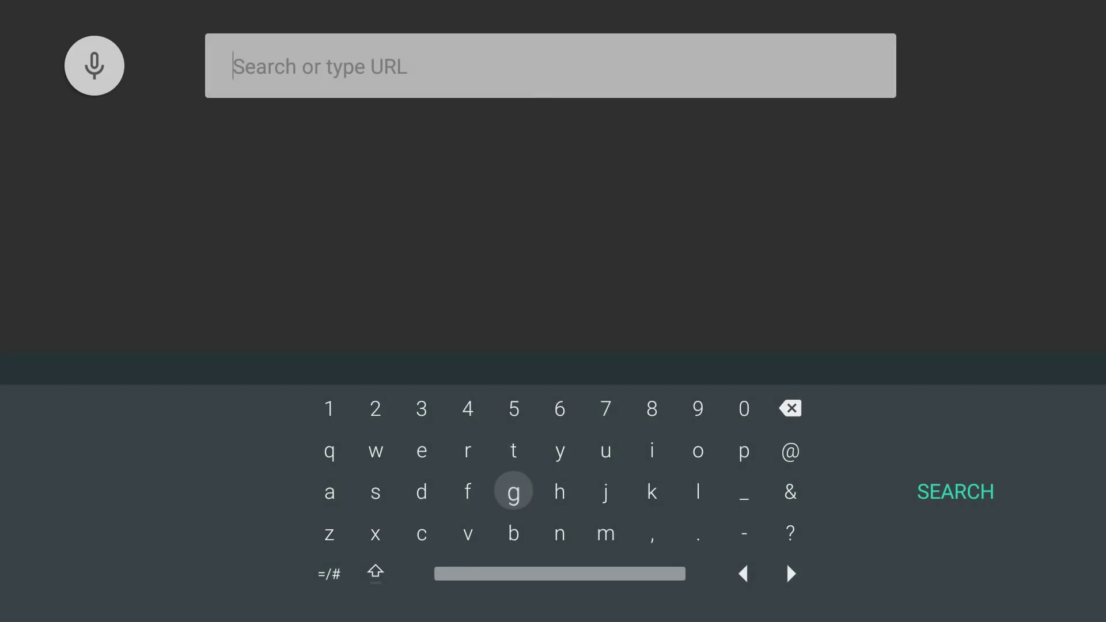
key(Up)
key(Right)
key(Right)
key(Return)
key(Right)
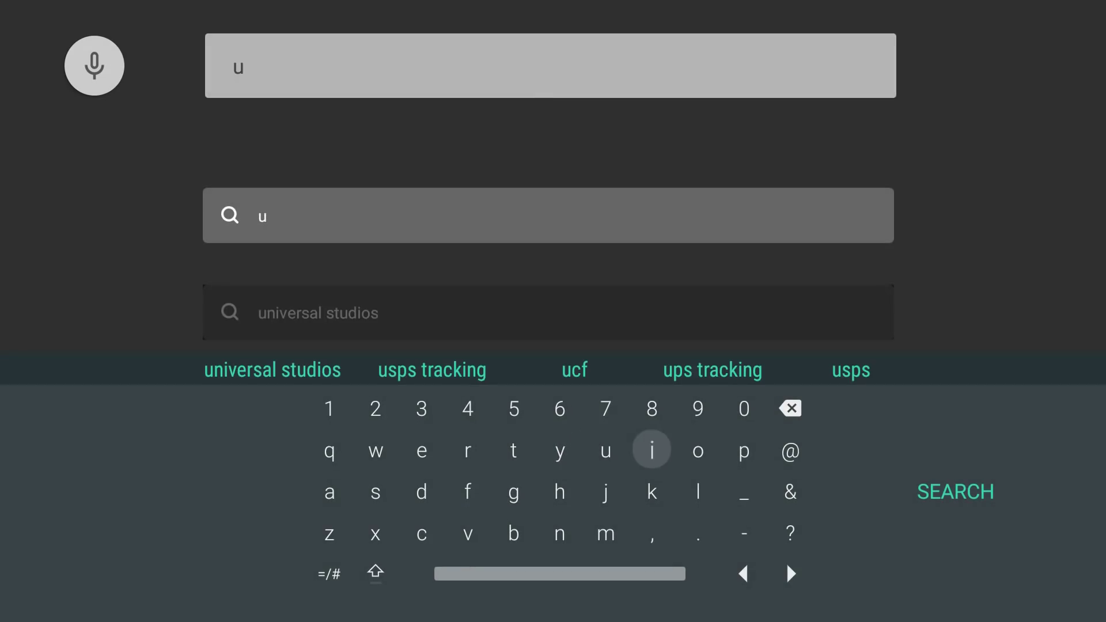
key(Right)
key(Right)
key(Return)
key(Down)
key(Down)
key(Down)
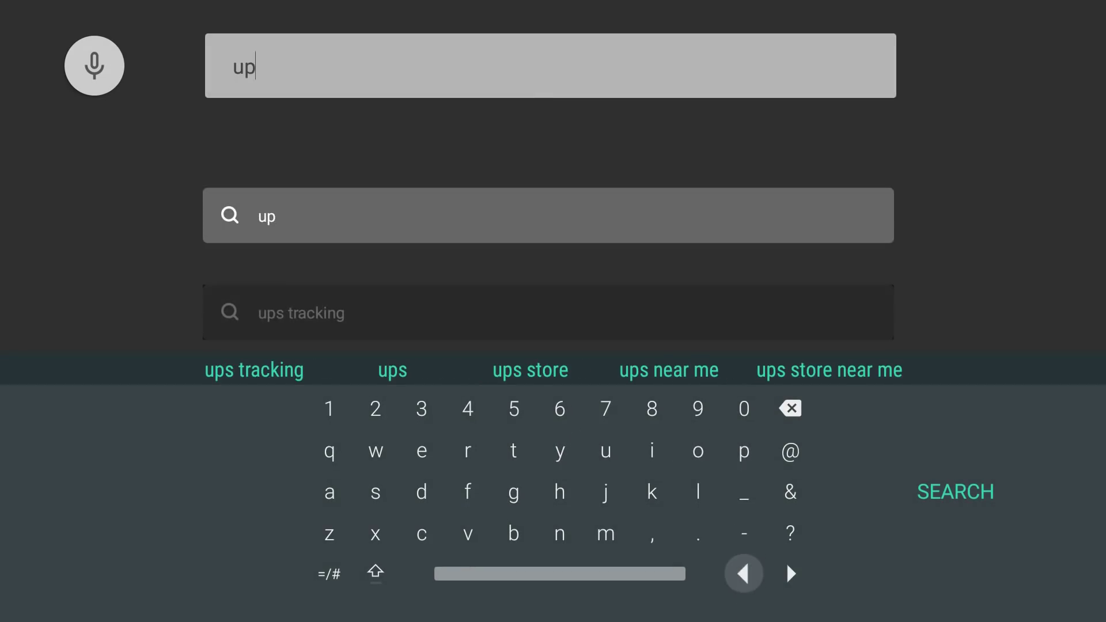
key(Left)
key(Return)
key(Up)
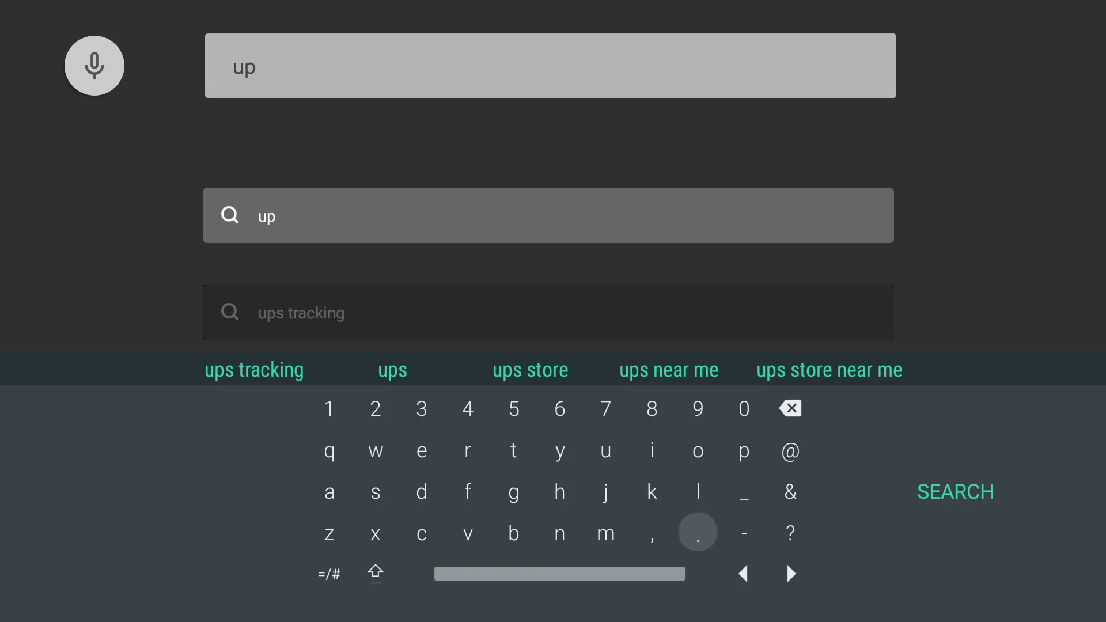
key(Up)
key(Left)
key(Left)
key(Left)
key(Left)
key(Left)
key(Up)
key(Right)
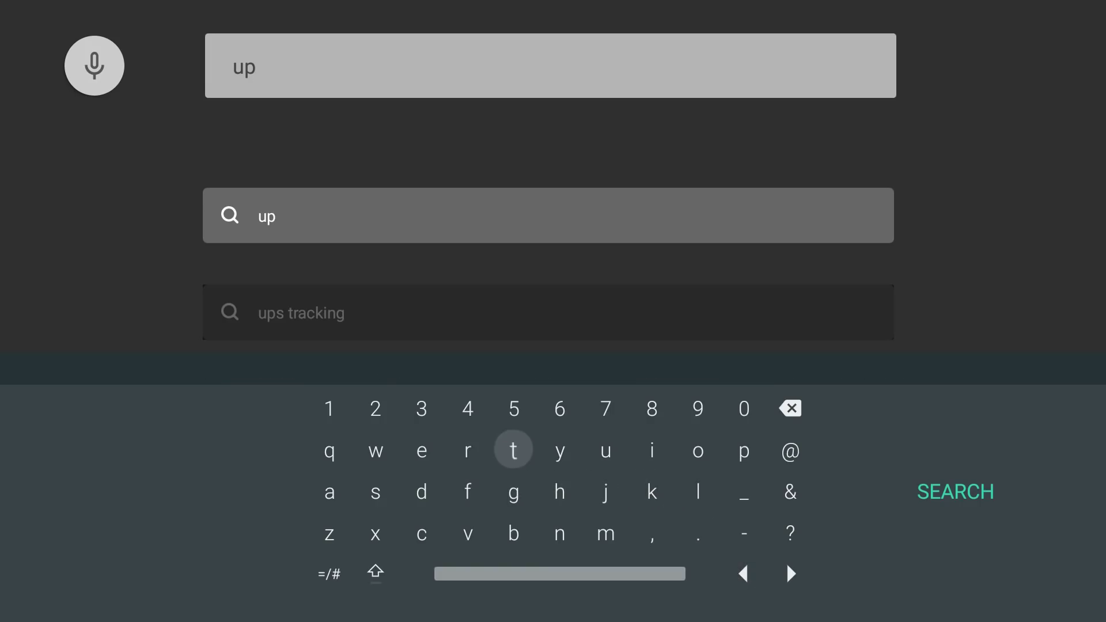
key(Return)
key(Right)
key(Right)
key(Right)
key(Right)
key(Return)
key(Down)
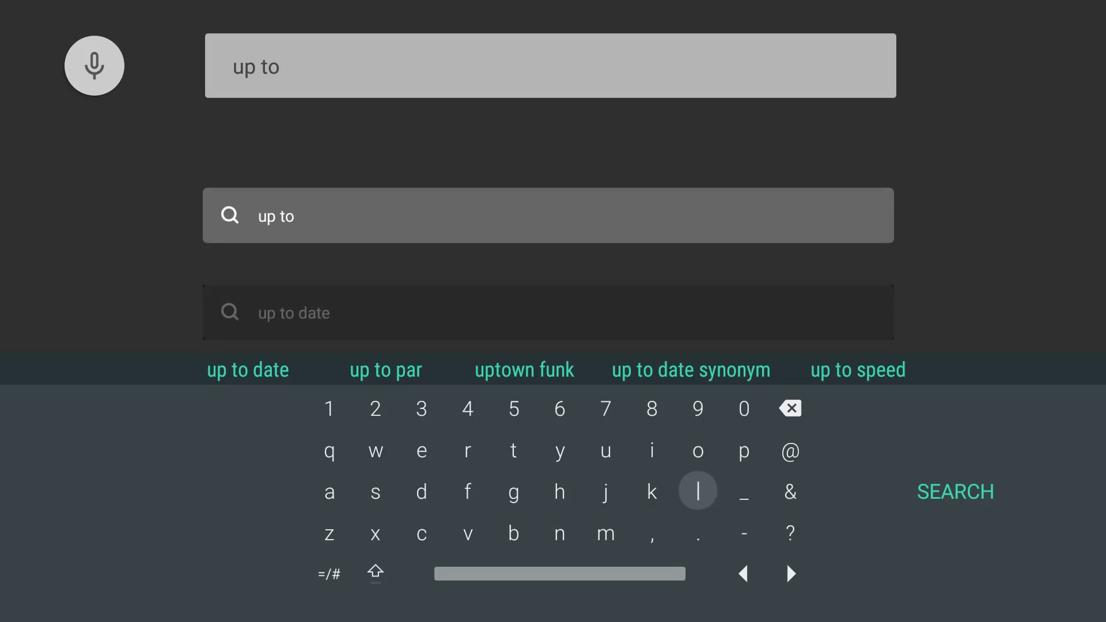
key(Down)
key(Down)
key(Up)
key(Up)
key(Up)
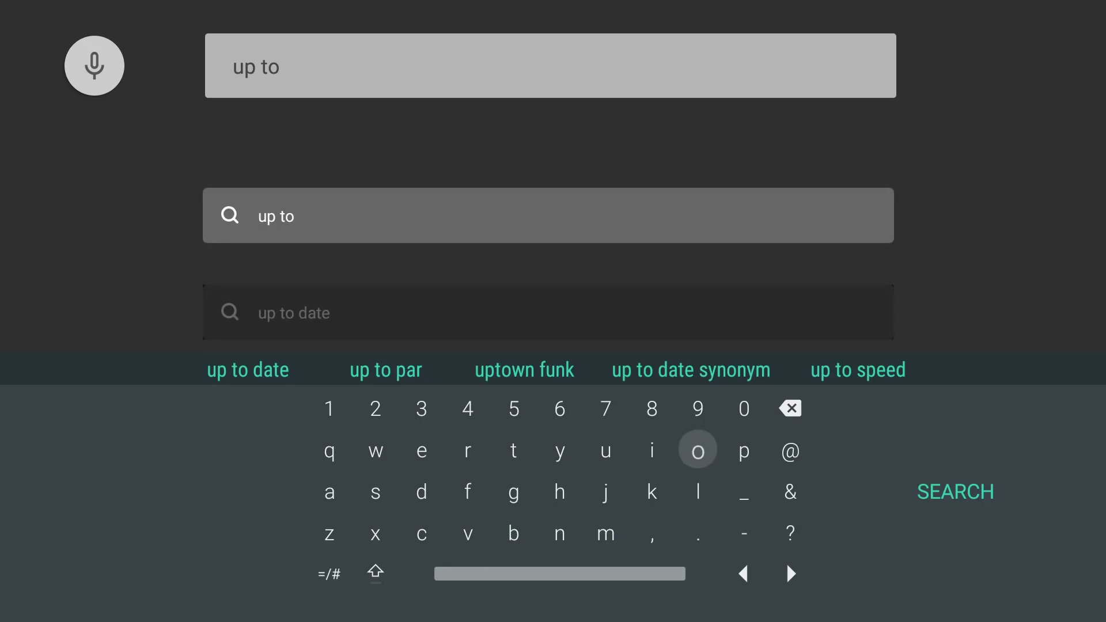
- Add 'down' to complete 'up to down' and run the search
key(Left)
key(Left)
key(Left)
key(Left)
key(Left)
key(Left)
key(Down)
key(Return)
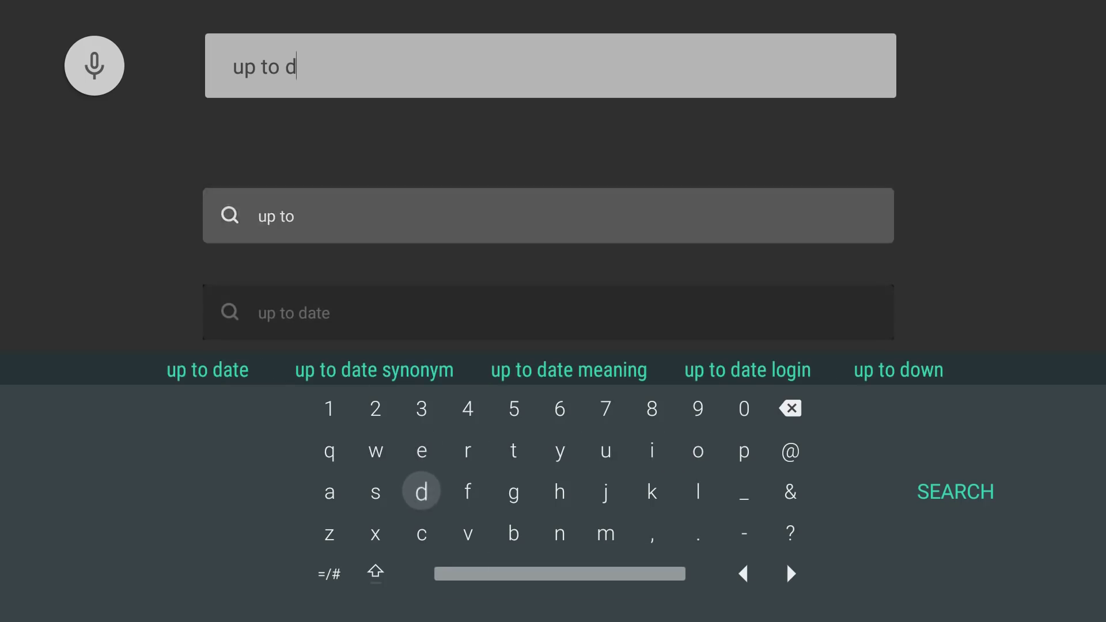
key(Right)
key(Right)
key(Right)
key(Right)
key(Right)
key(Right)
key(Up)
key(Return)
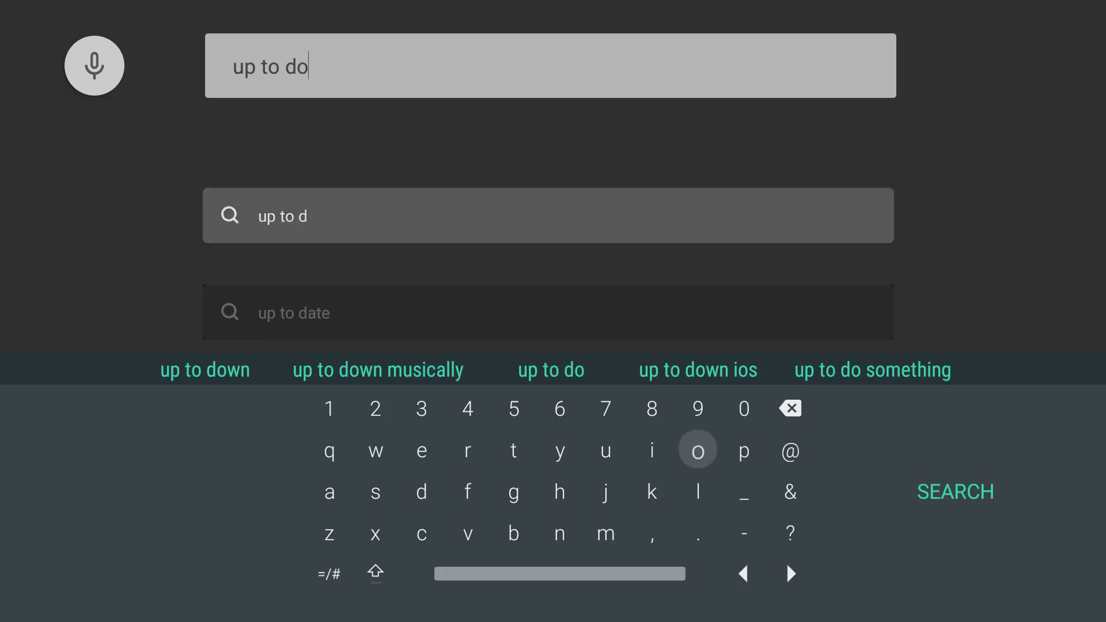
key(Right)
key(Right)
key(Right)
key(Right)
key(Up)
key(Left)
key(Left)
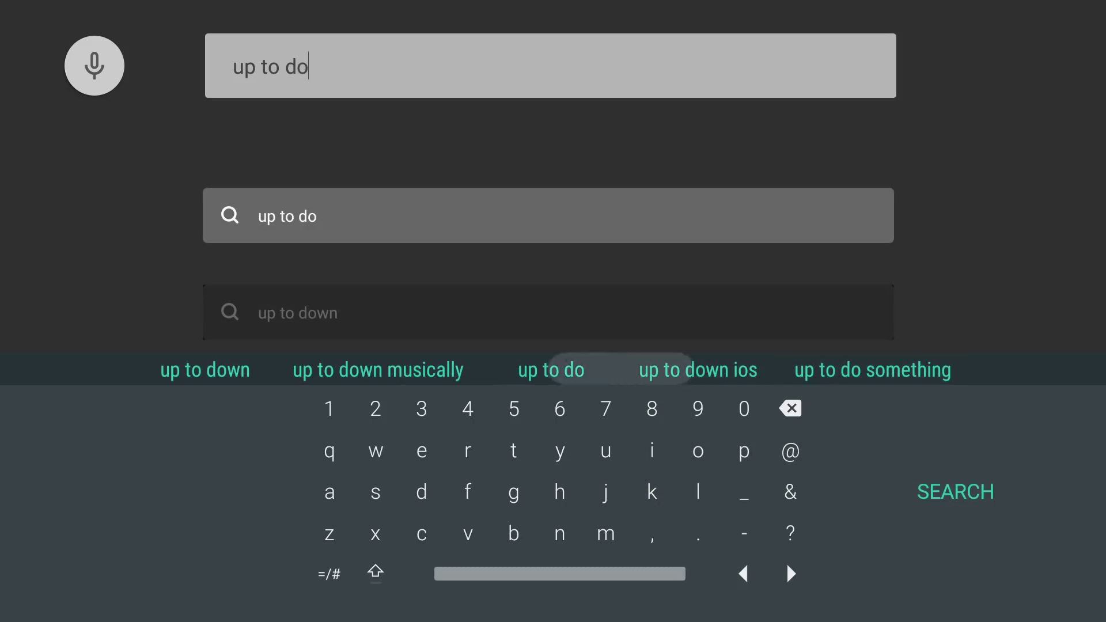
key(Left)
key(Left)
key(Down)
key(Down)
key(Right)
key(Return)
key(Right)
key(Down)
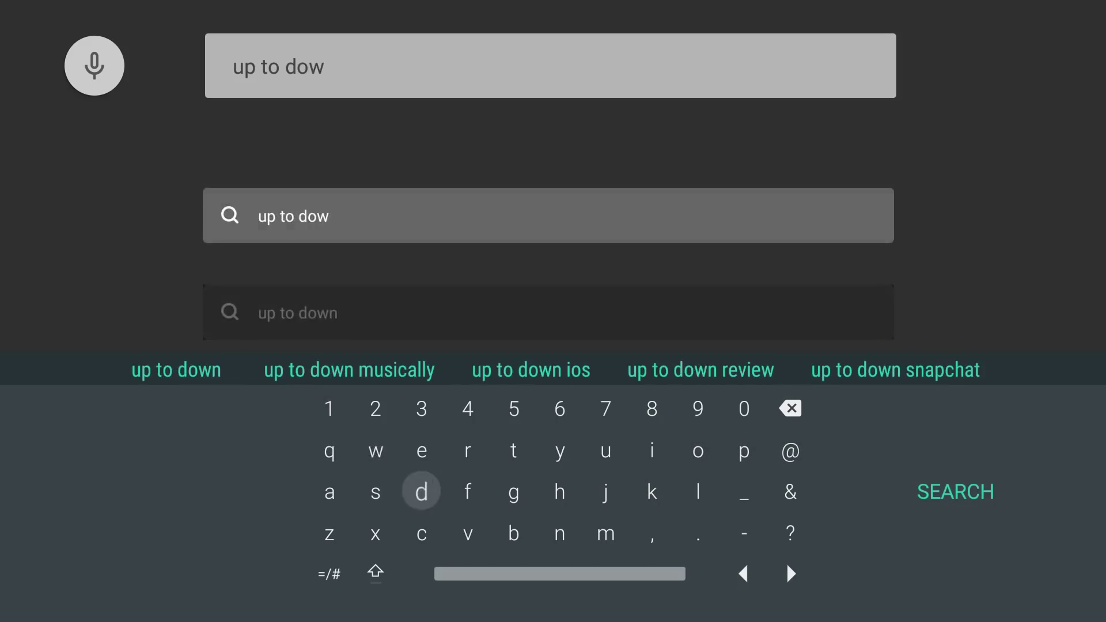
key(Down)
key(Right)
key(Right)
key(Right)
key(Return)
key(Right)
key(Right)
key(Right)
key(Right)
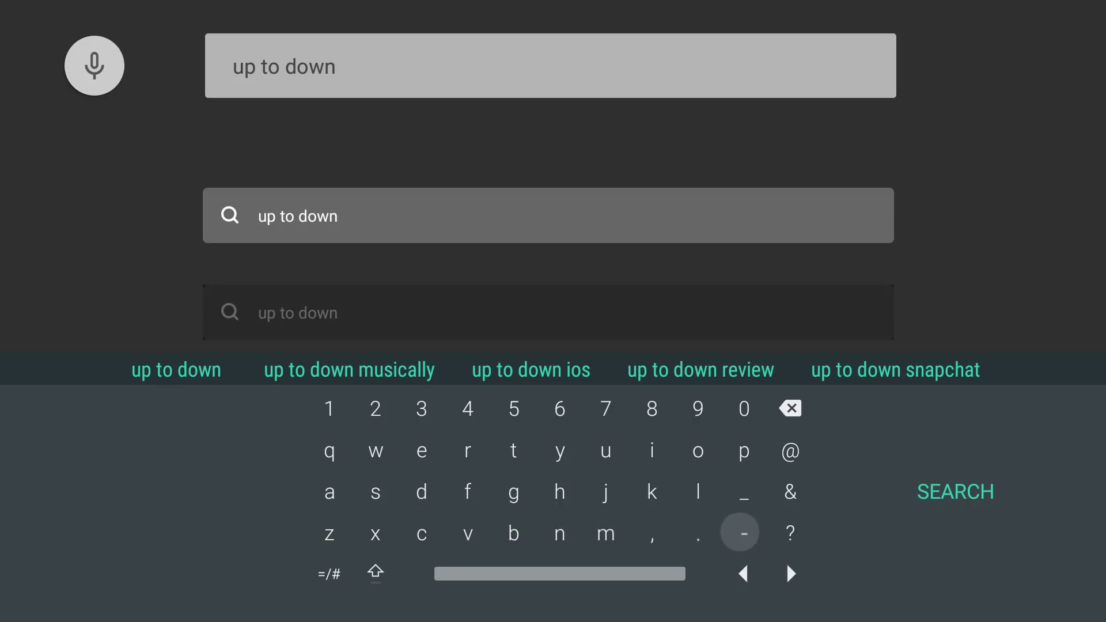
key(Right)
key(Right)
key(Return)
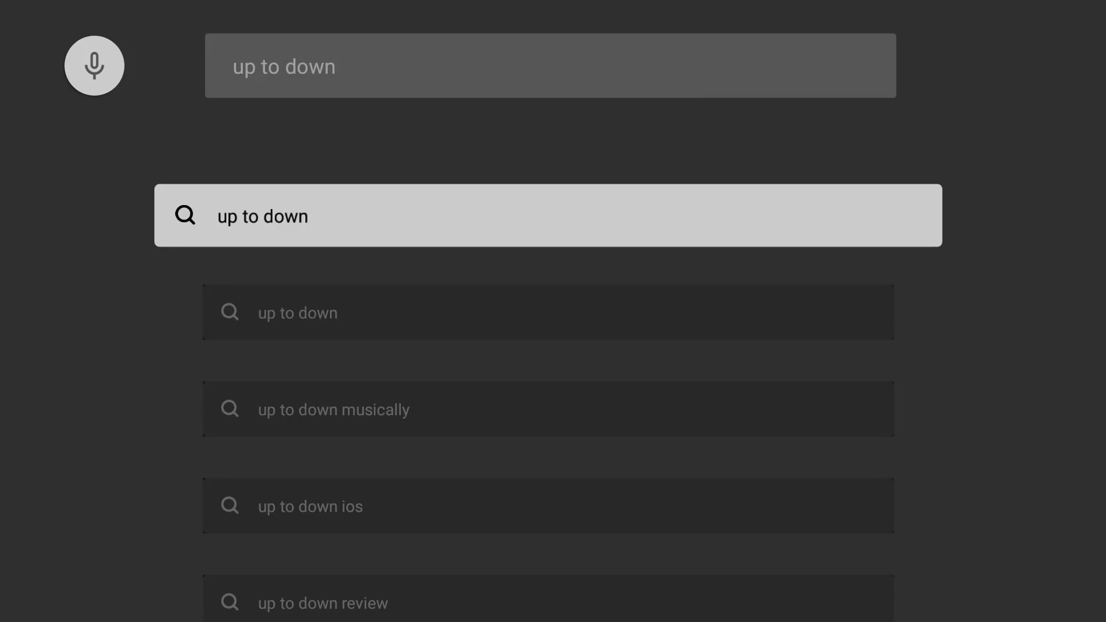
- Open the first Uptodown result for 'up to down' and search its apps for 'es file explorer'
key(Return)
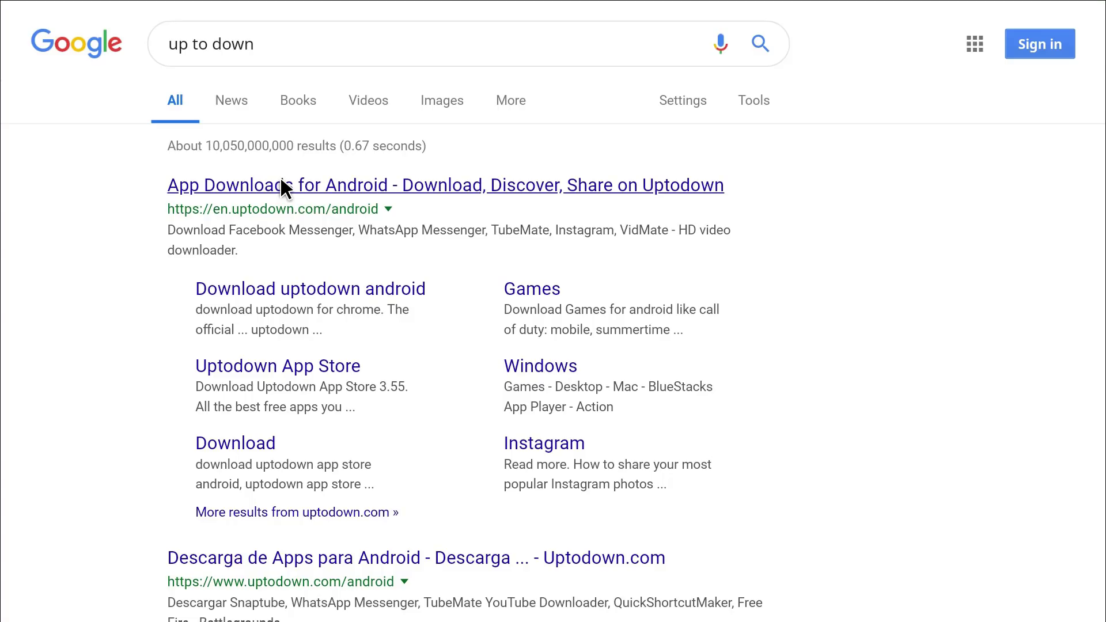
click(281, 181)
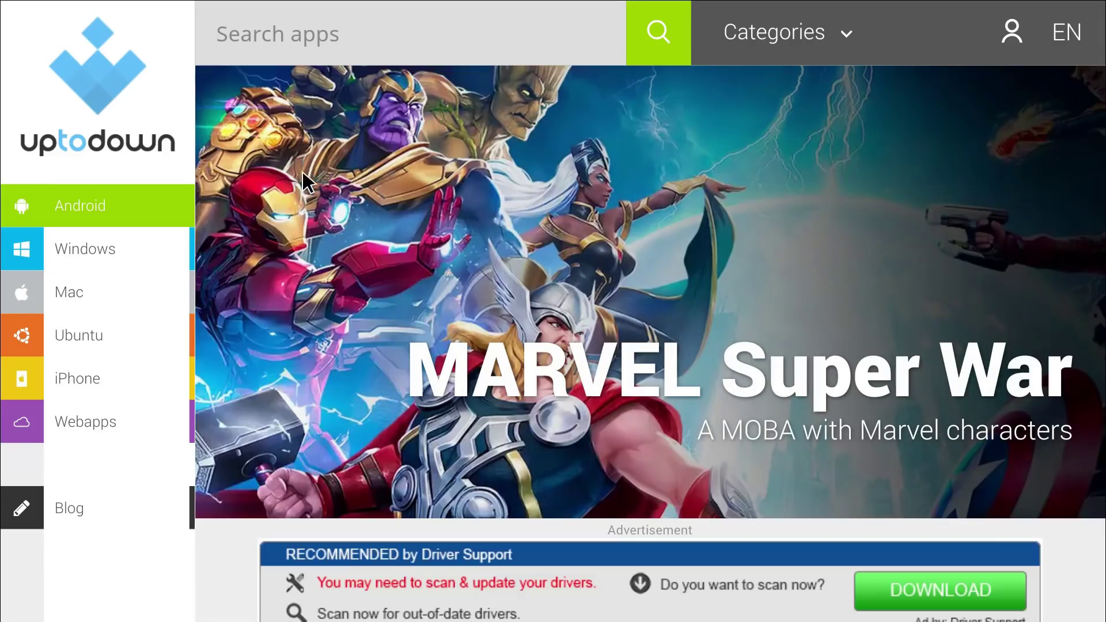
click(304, 33)
text(es)
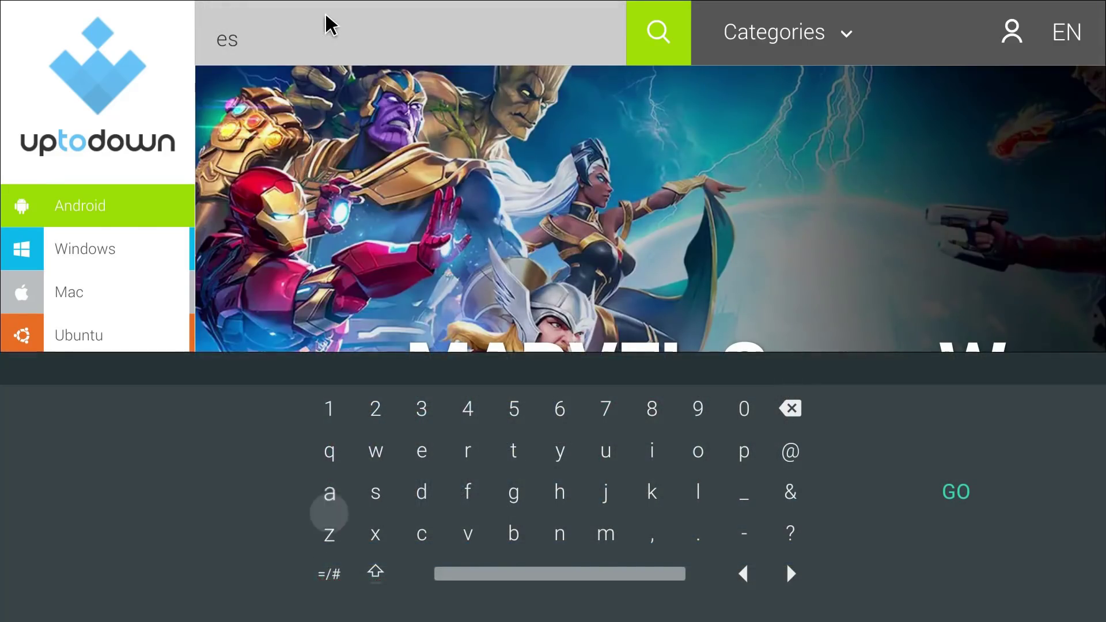
text( file)
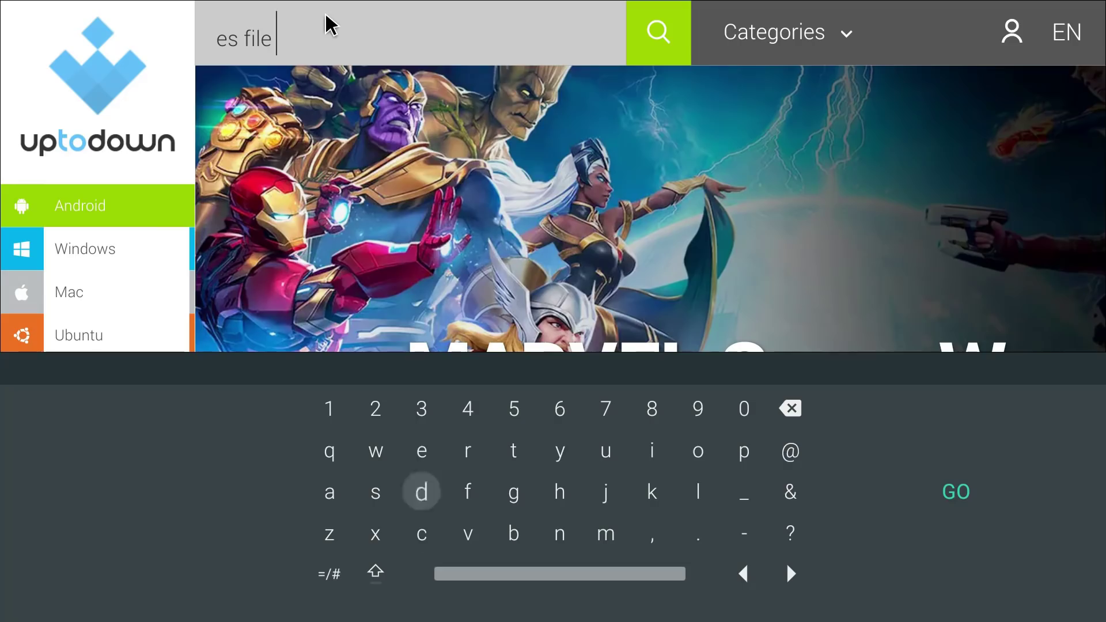
text( explorer)
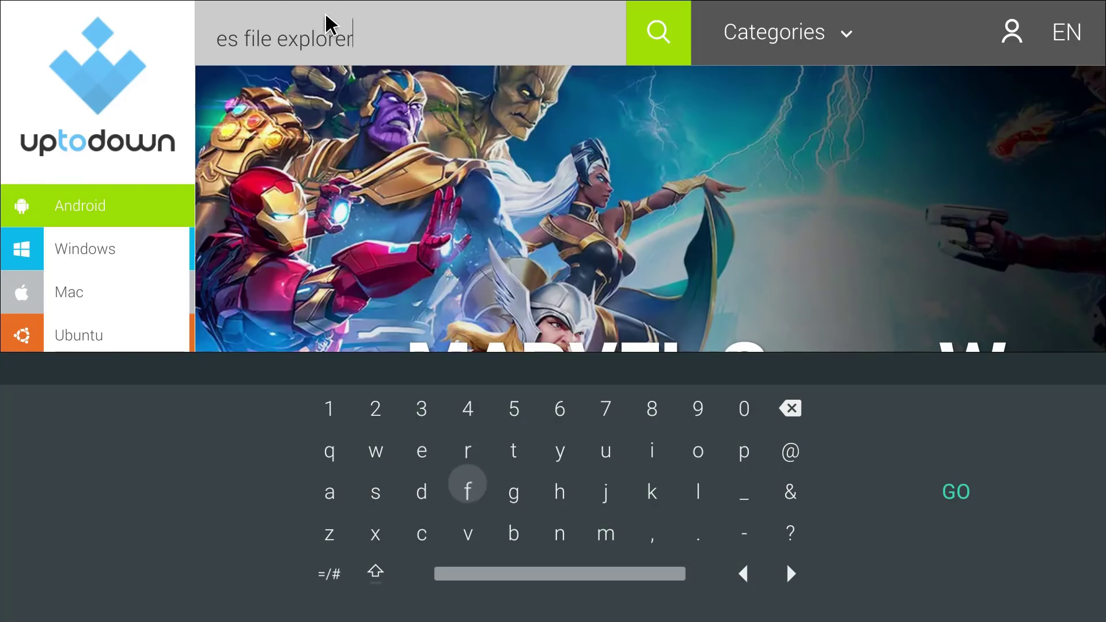
key(Return)
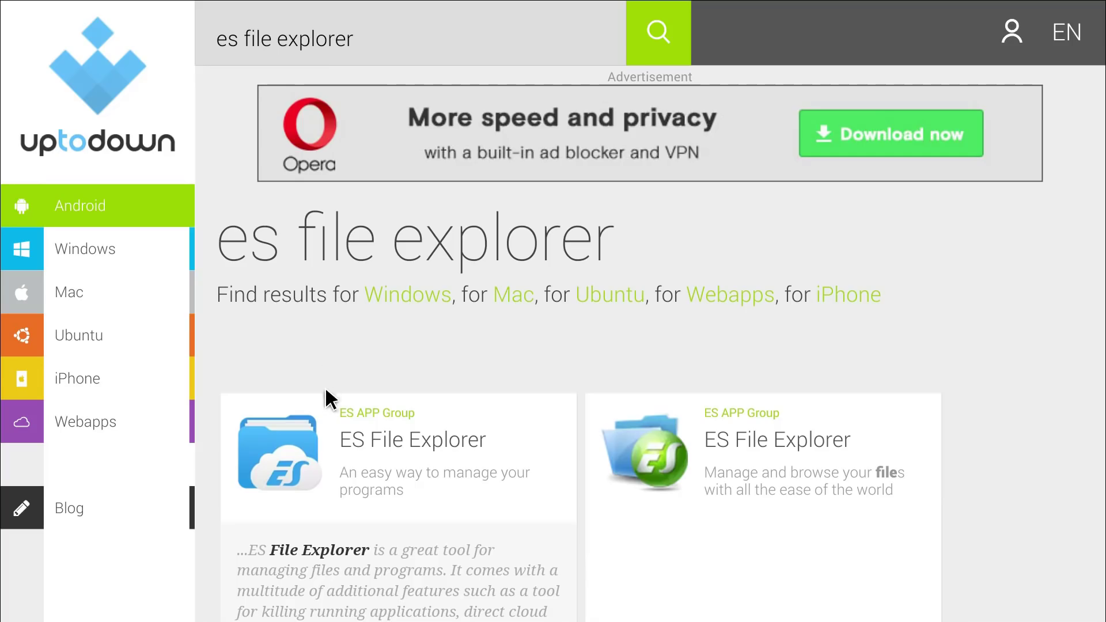
- Open ES File Explorer's page, choose Latest version 4.1.9.4 and start the 21.49MB download
click(330, 447)
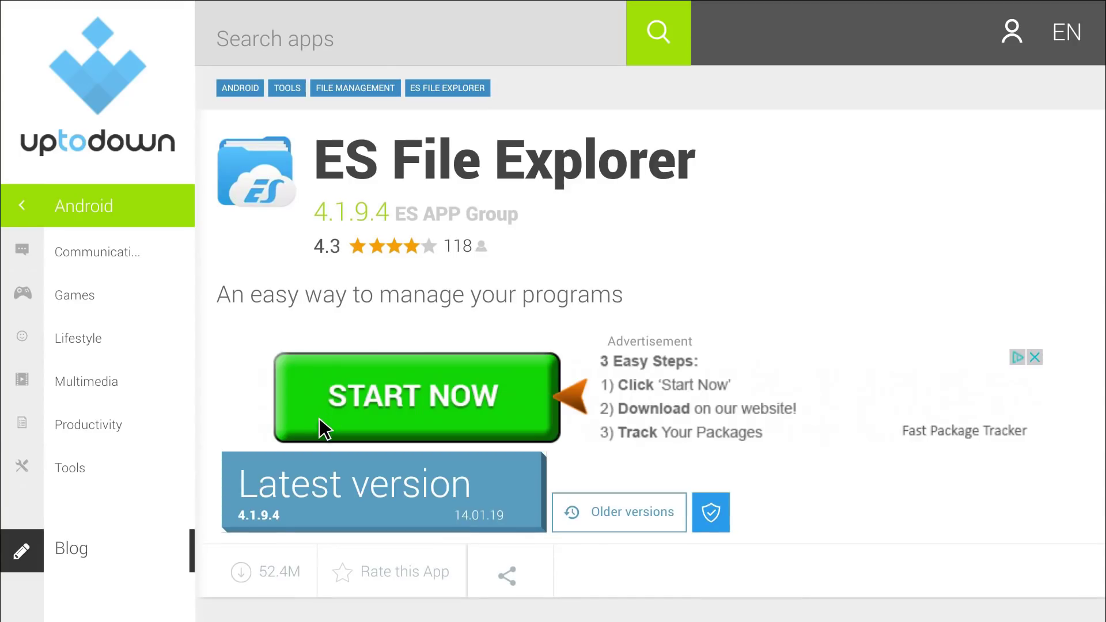
click(361, 475)
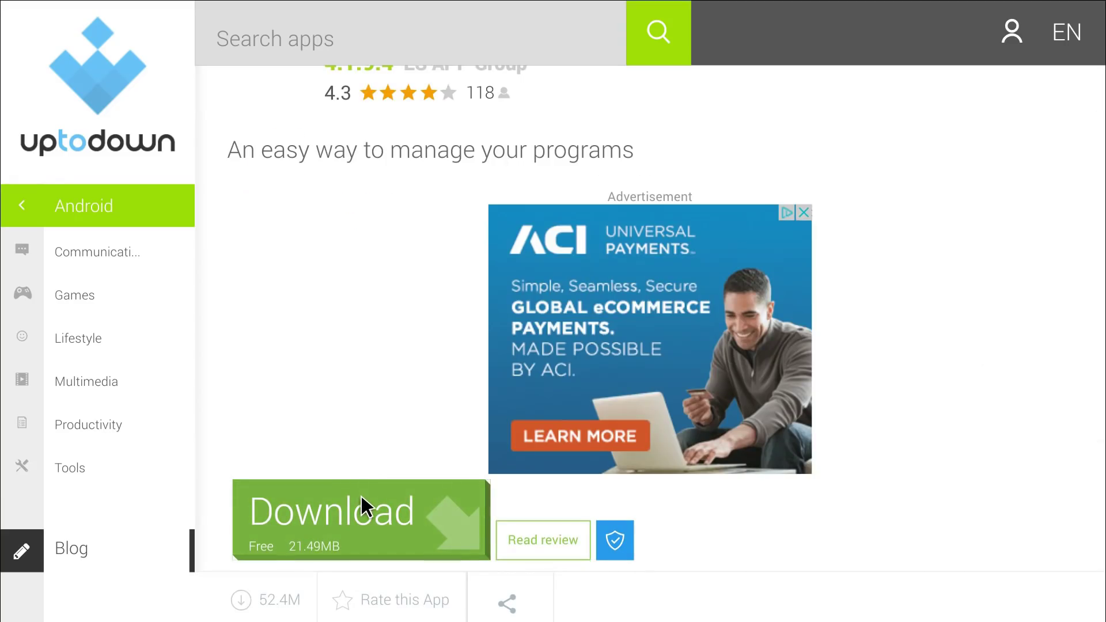
click(362, 498)
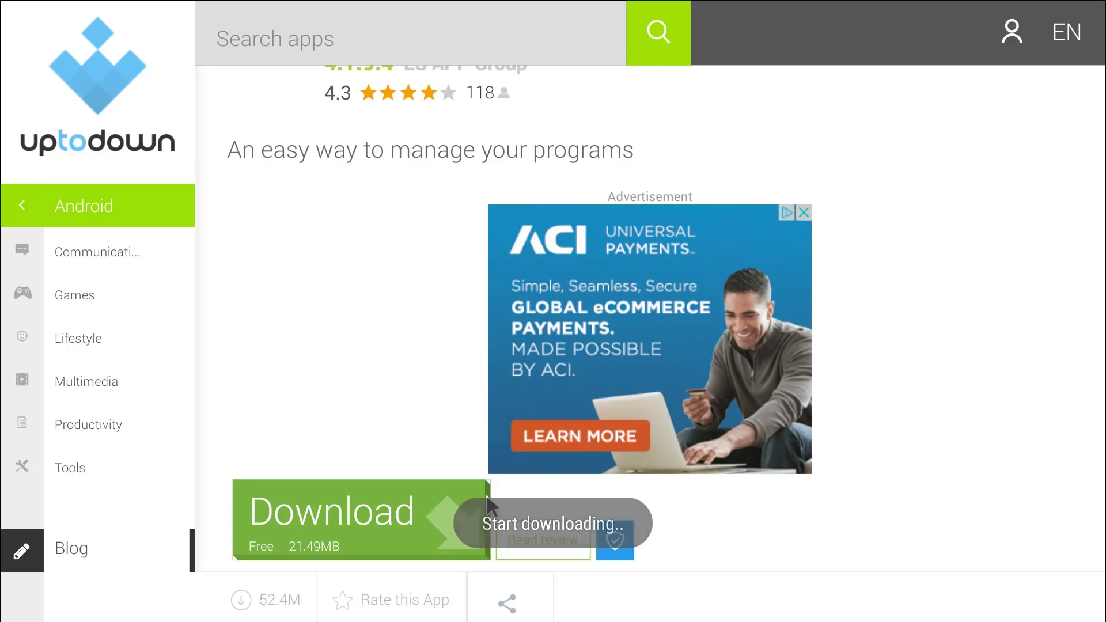
- Open Puffin TV's Start Page and select the es-file-explorer-4-1-9-4 APK under Downloads
key(Menu)
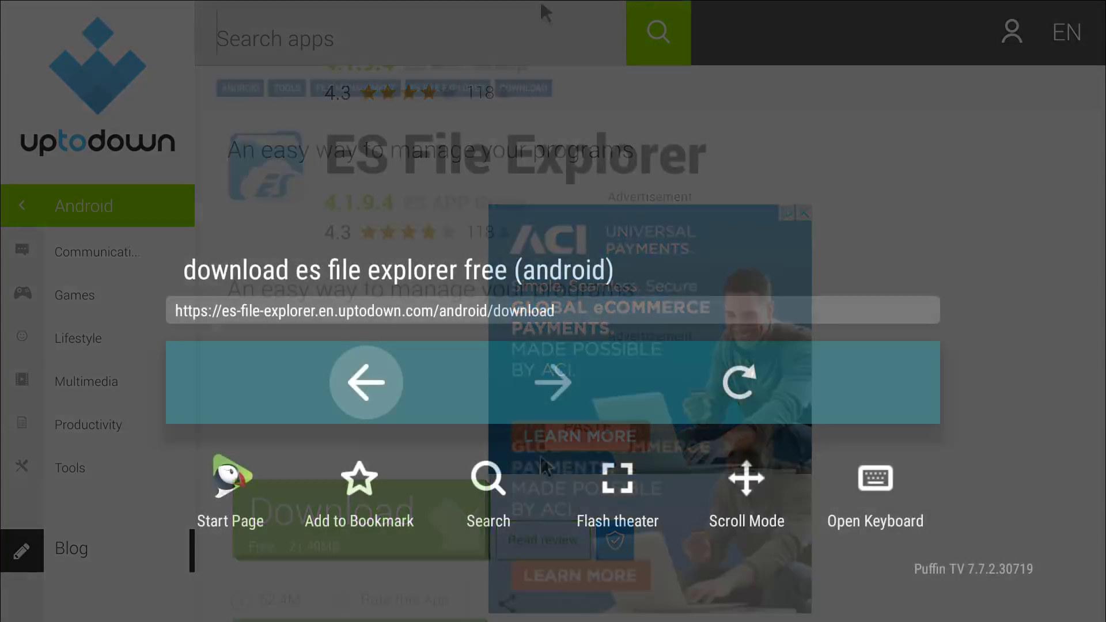
key(Down)
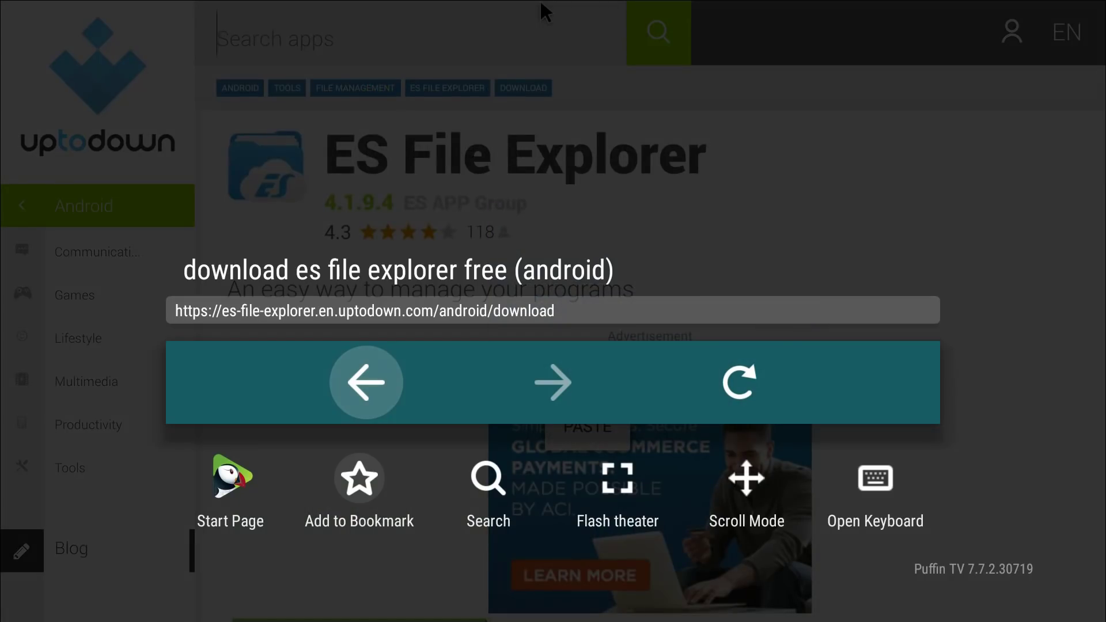
key(Left)
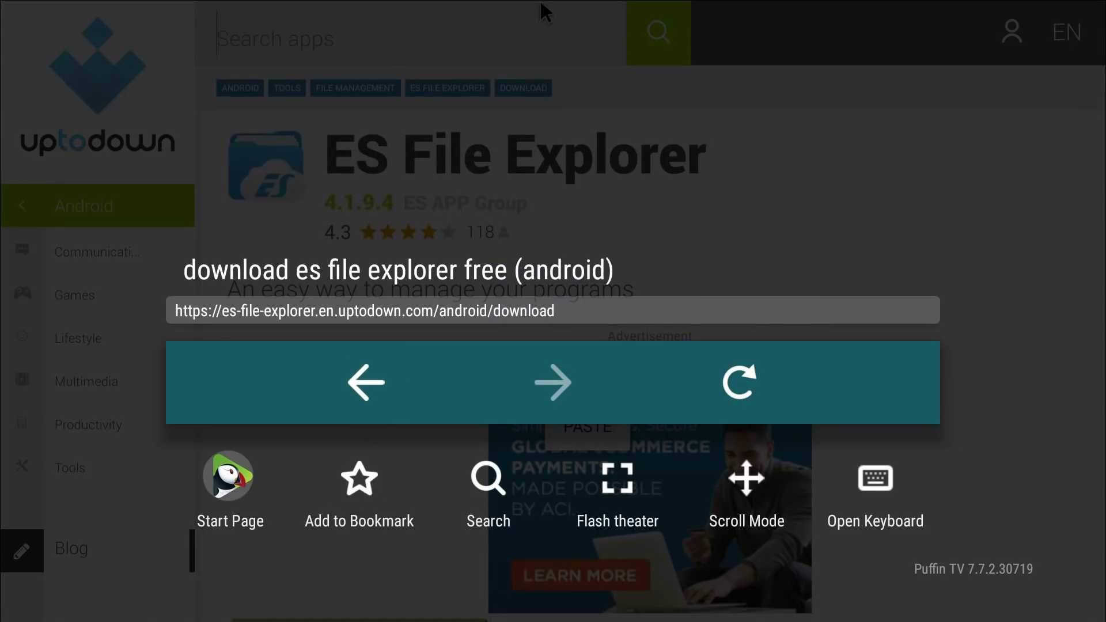
key(Return)
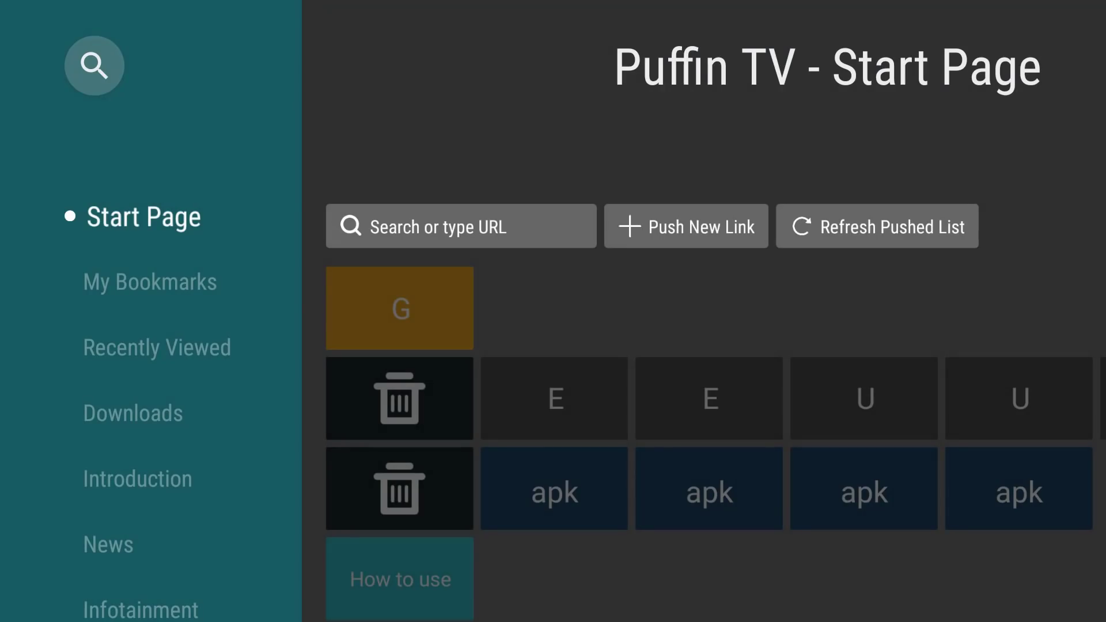
key(Down)
key(Down)
key(Down)
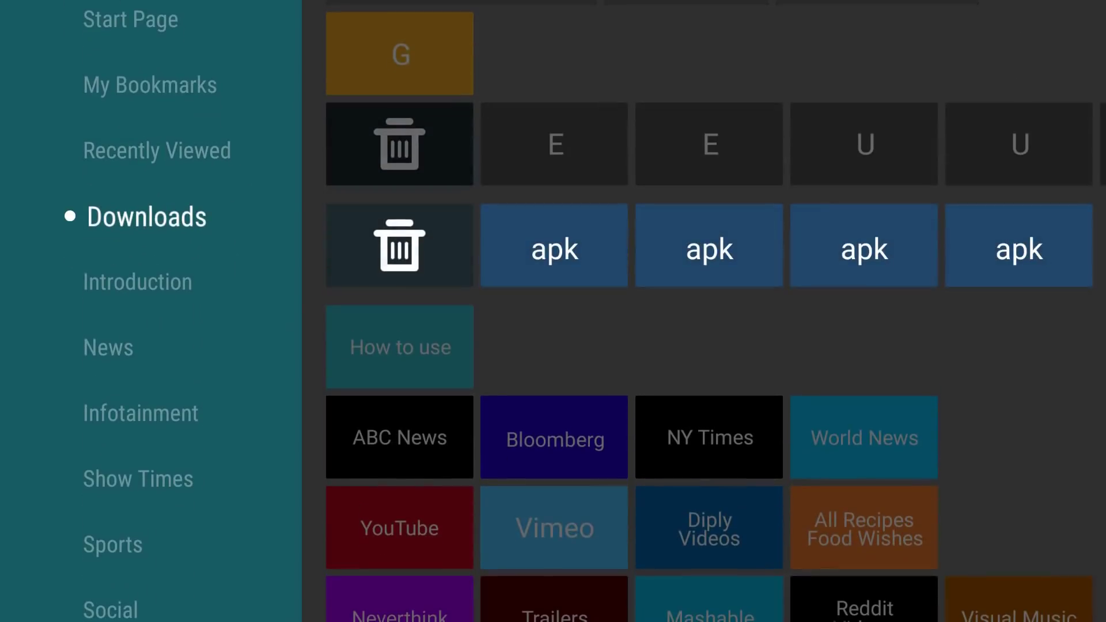
key(Right)
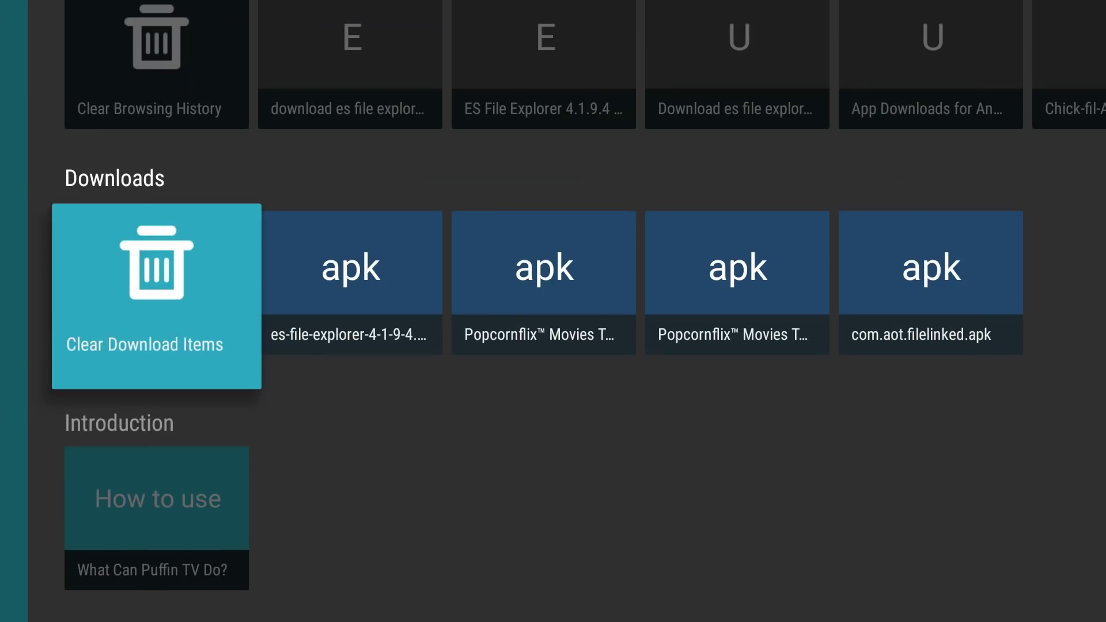
key(Right)
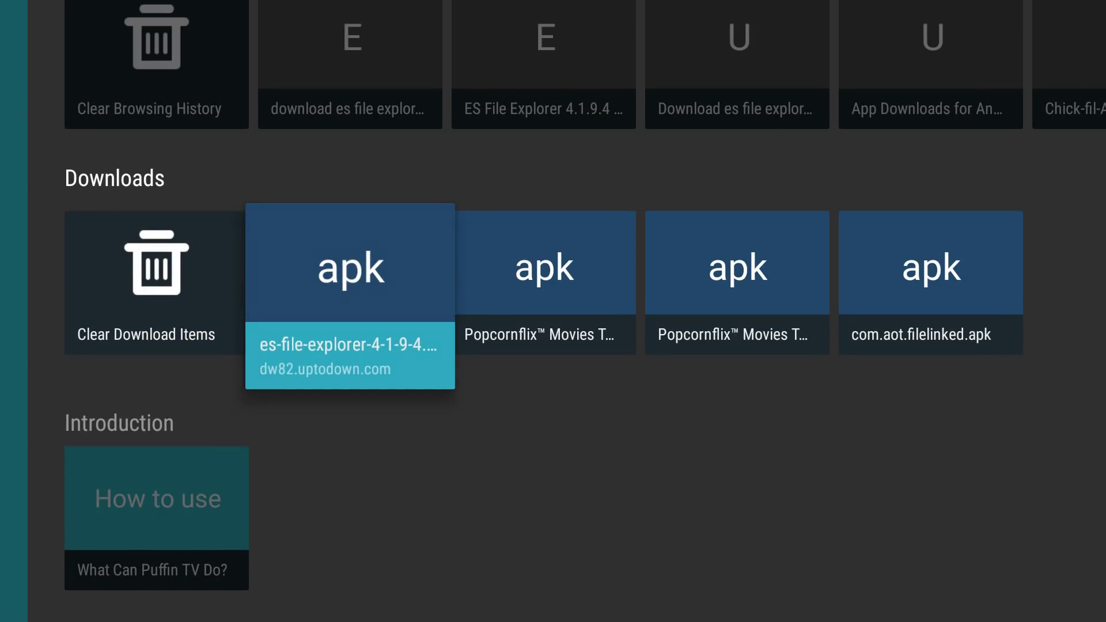
- Open the es-file-explorer APK and confirm INSTALL until 'App installed.' appears
key(Return)
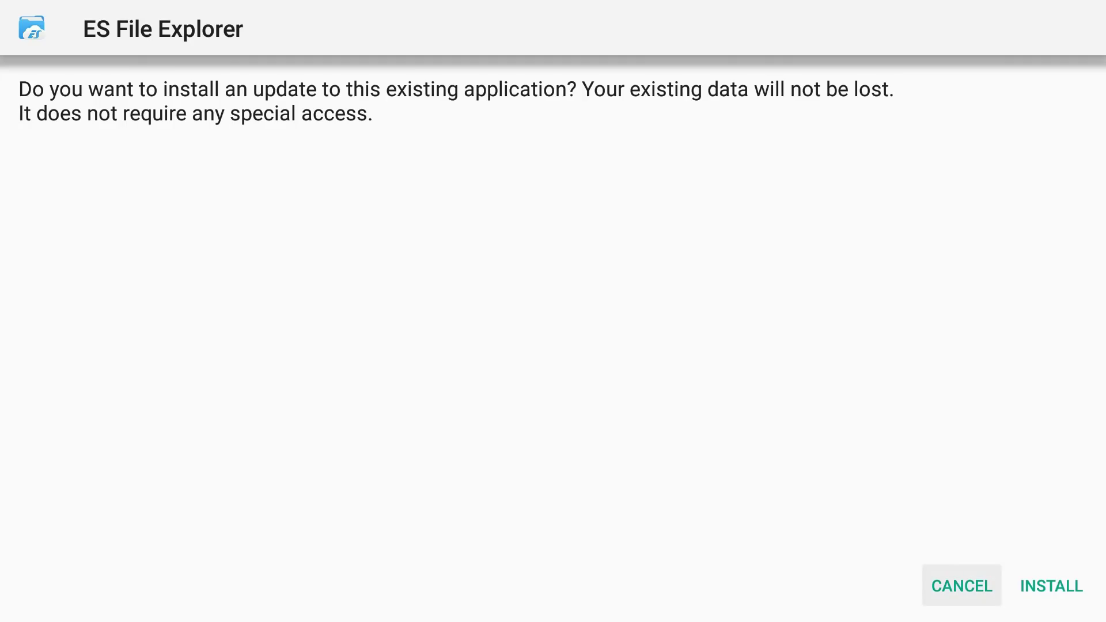
key(Right)
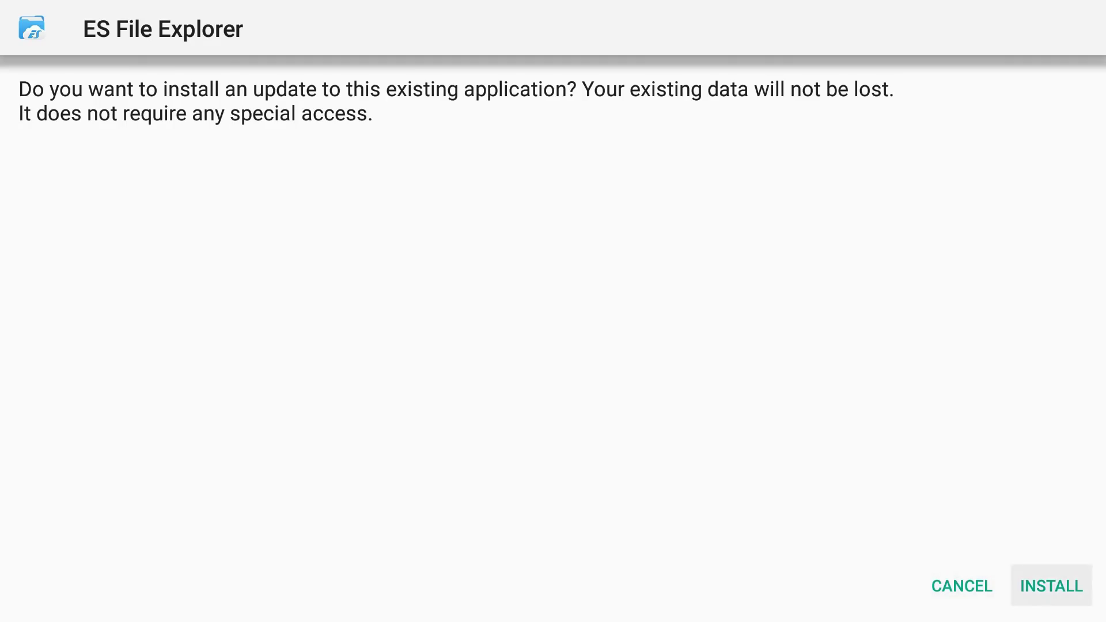
key(Return)
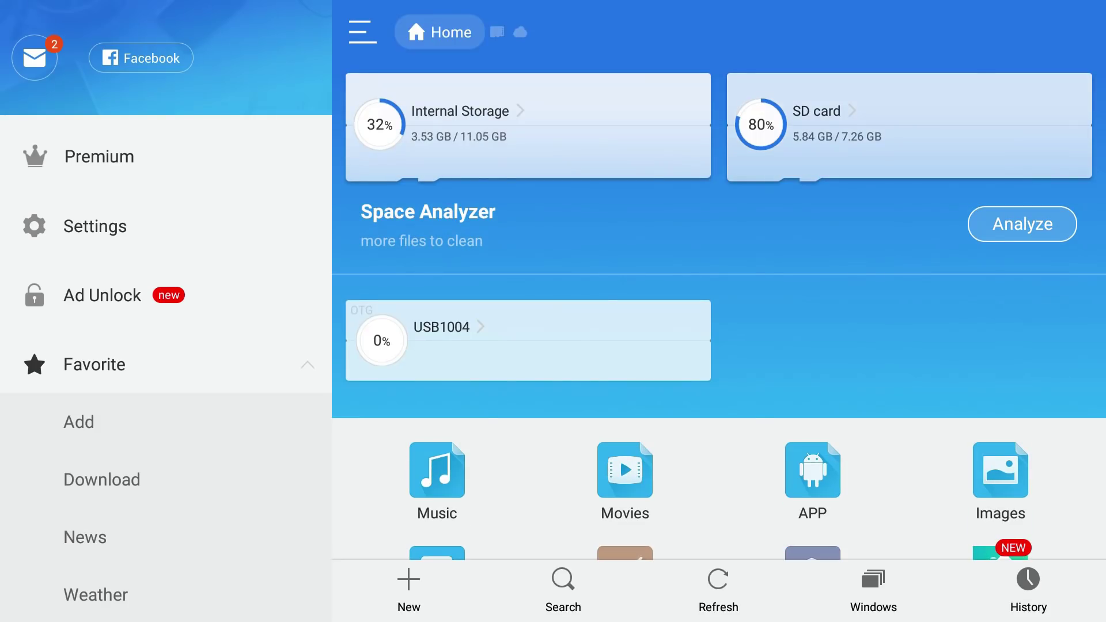
- Exit ES File Explorer's storage overview to the Shield home screen
key(Home)
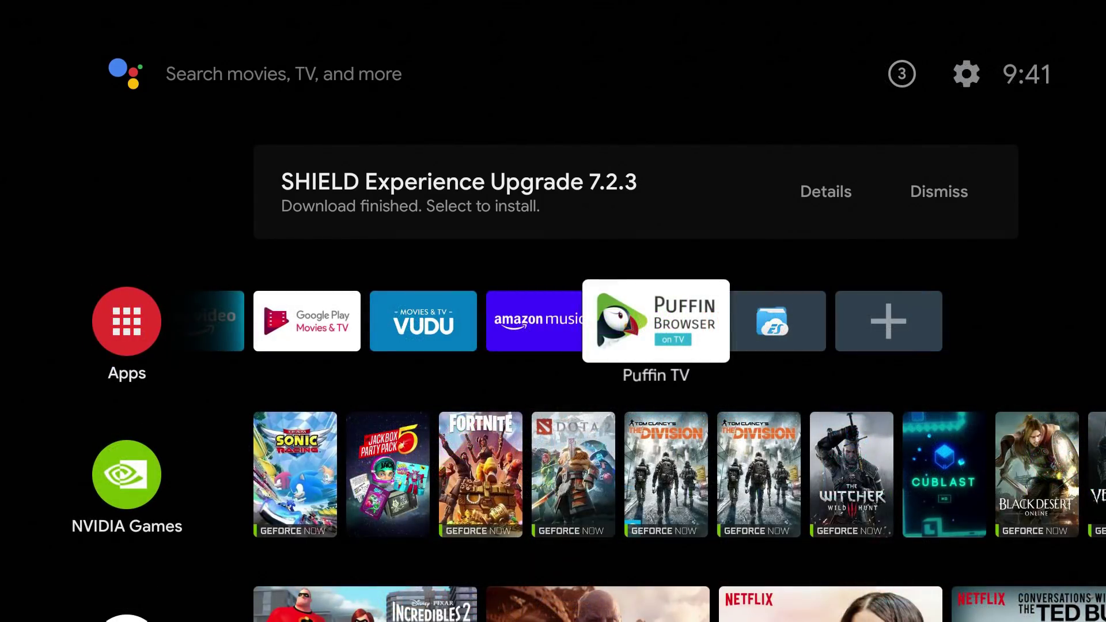
key(Right)
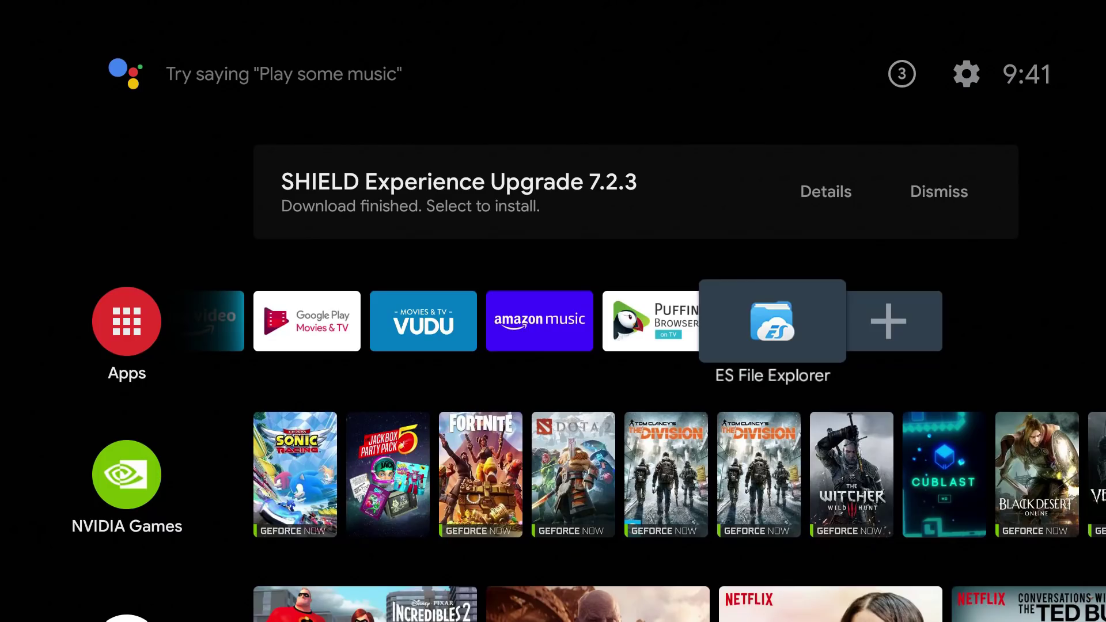
key(Left)
key(Left)
key(Left)
key(Left)
key(Left)
key(Left)
key(Left)
key(Left)
key(Left)
key(Left)
key(Right)
key(Right)
key(Right)
key(Right)
key(Right)
key(Right)
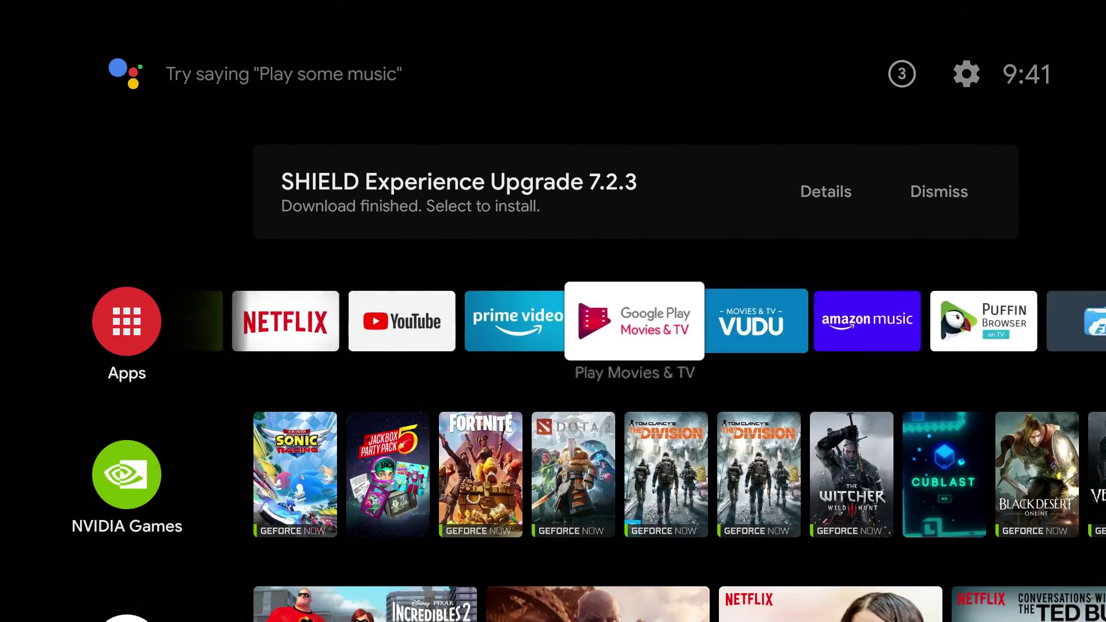
key(Right)
key(Right)
key(Right)
key(Right)
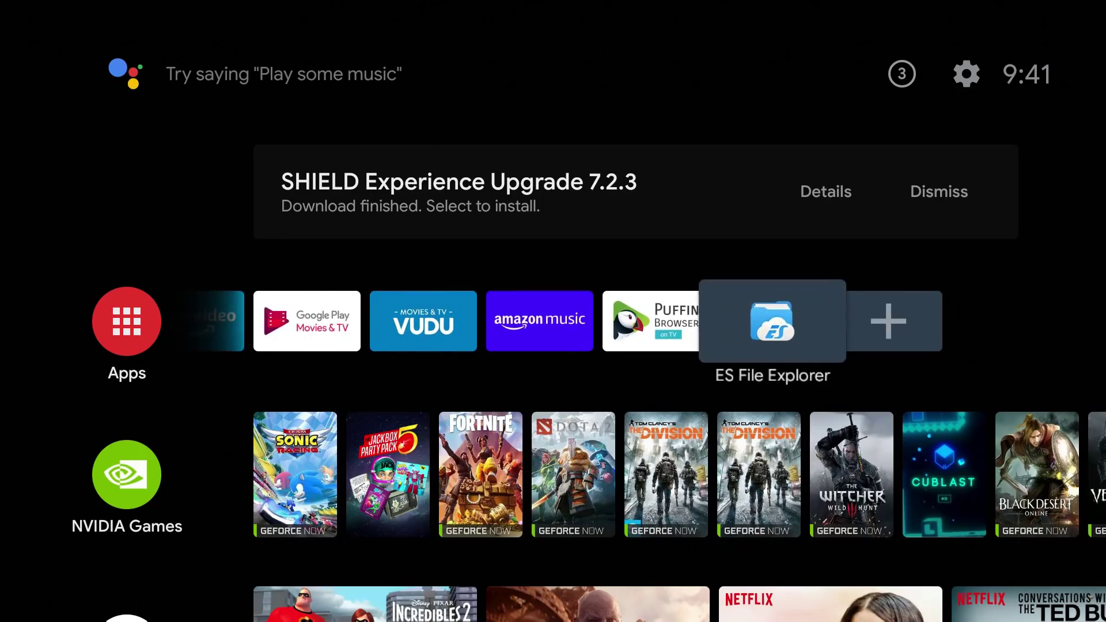
key(Left)
key(Left)
key(Left)
key(Left)
key(Left)
key(Left)
key(Left)
key(Left)
key(Left)
key(Left)
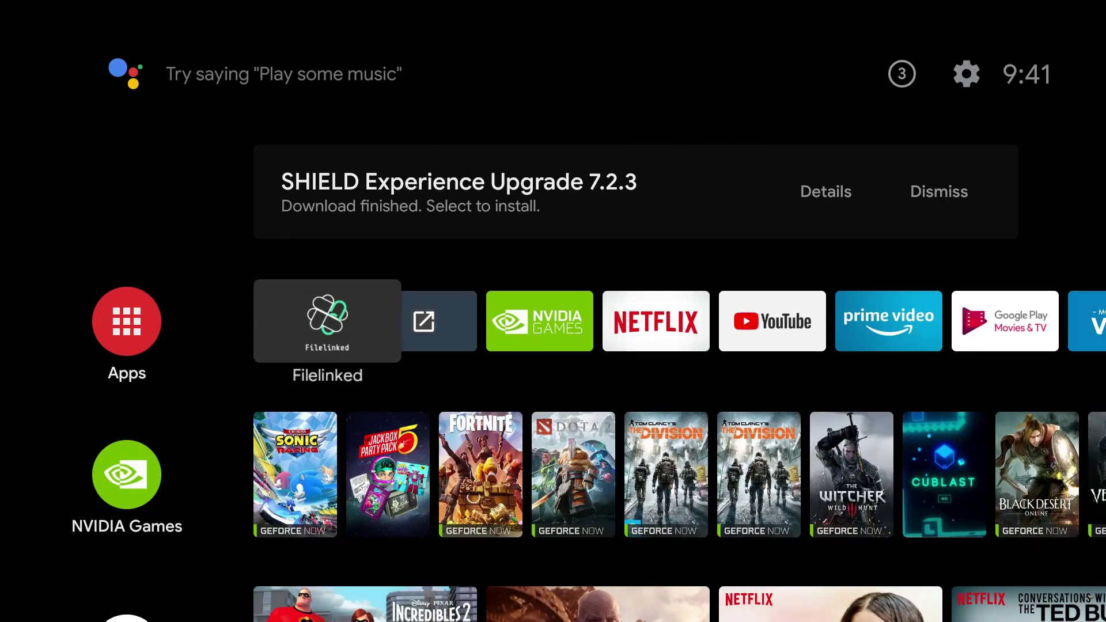